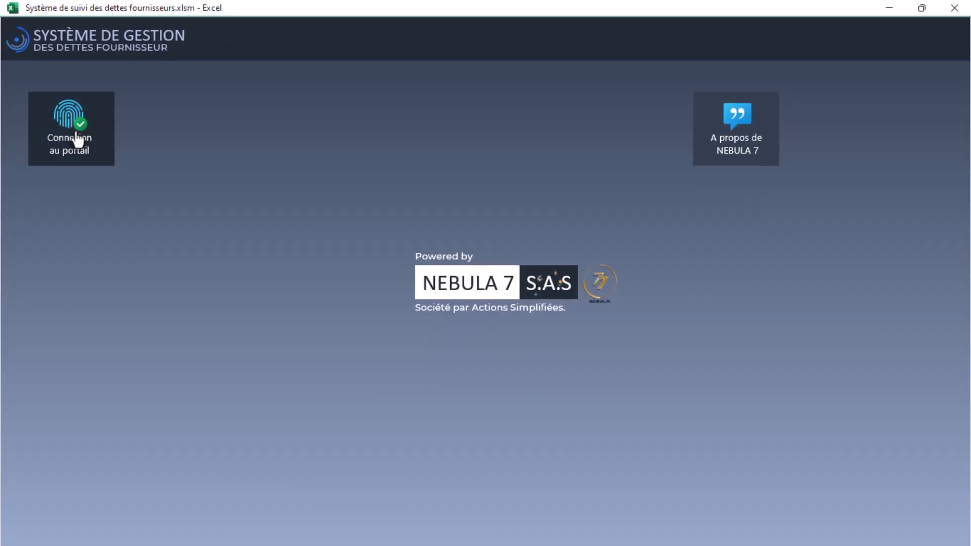
Step: Log in to the portal as the ADMIN user with the account password
left_click(77, 140)
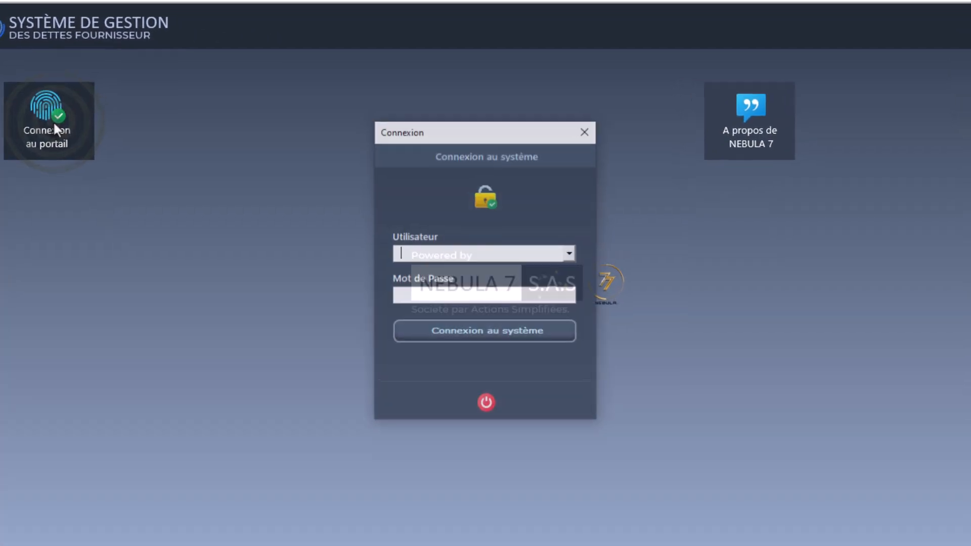
left_click(568, 255)
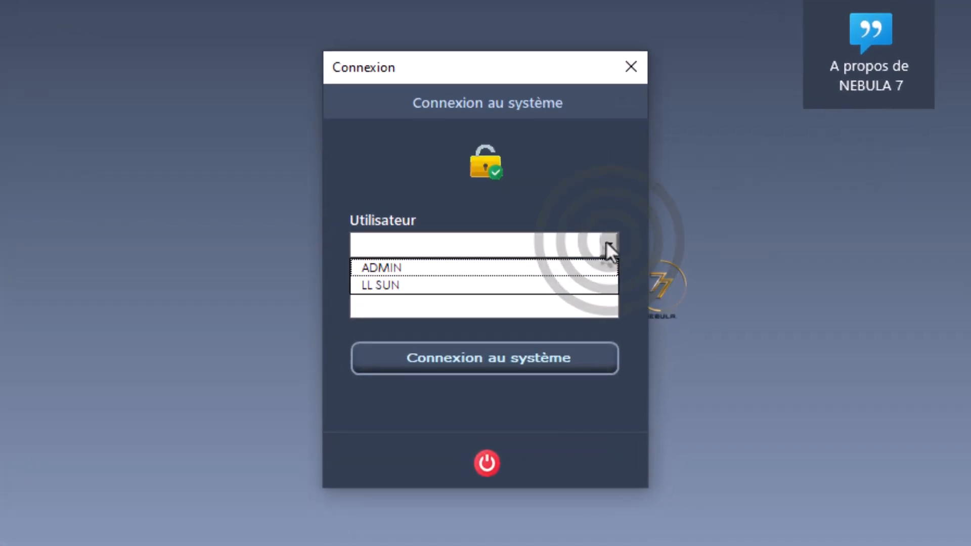
left_click(545, 268)
left_click(505, 306)
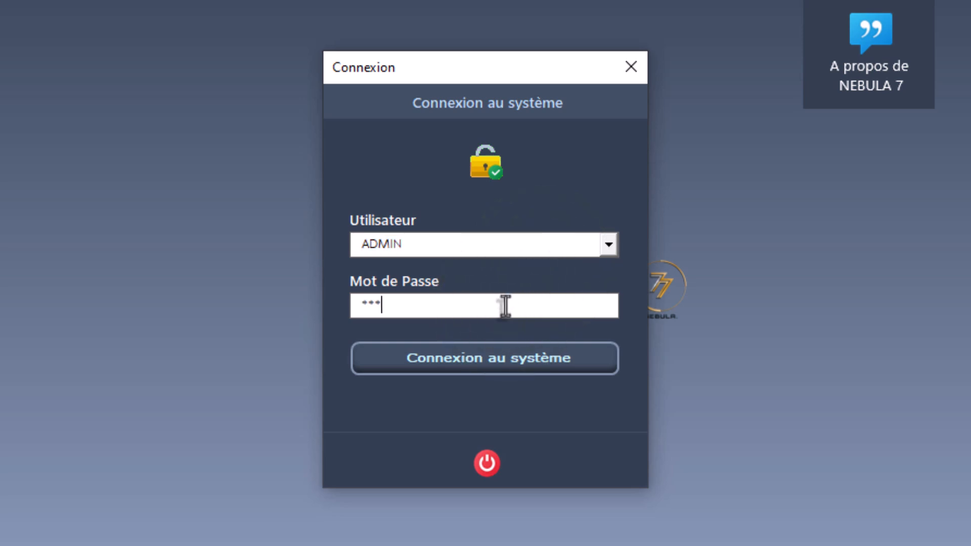
left_click(517, 350)
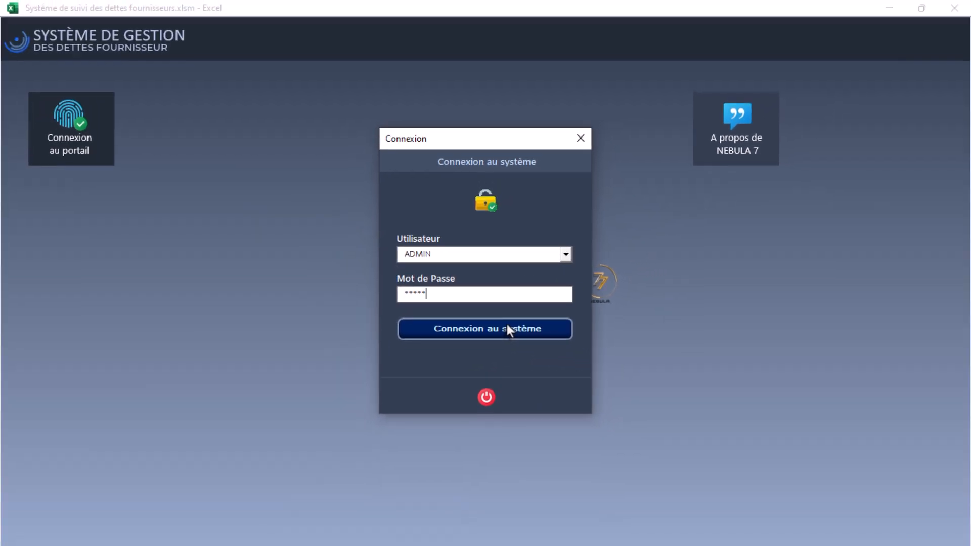
left_click(507, 326)
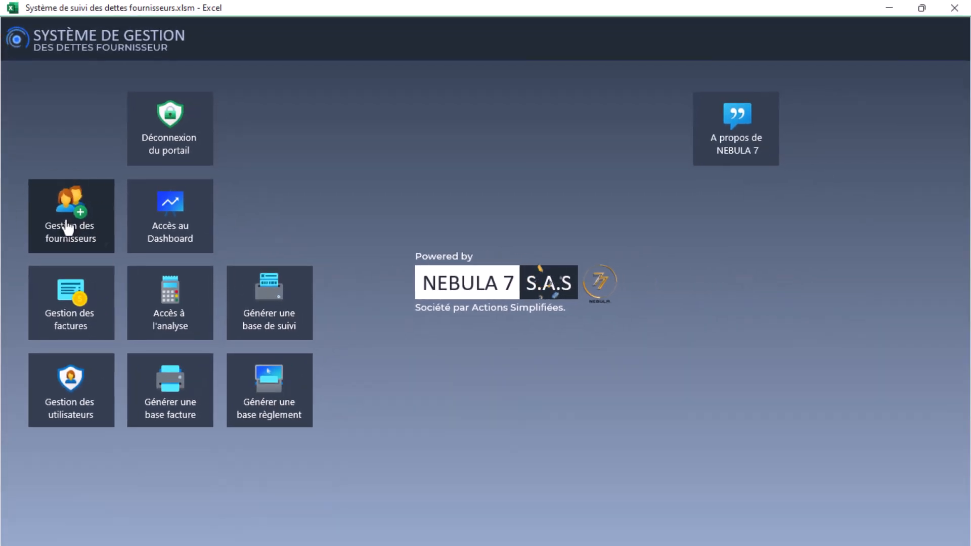
Step: Open supplier management, load Fournisseur D for editing, reset the form without modifying the record and close it
left_click(68, 228)
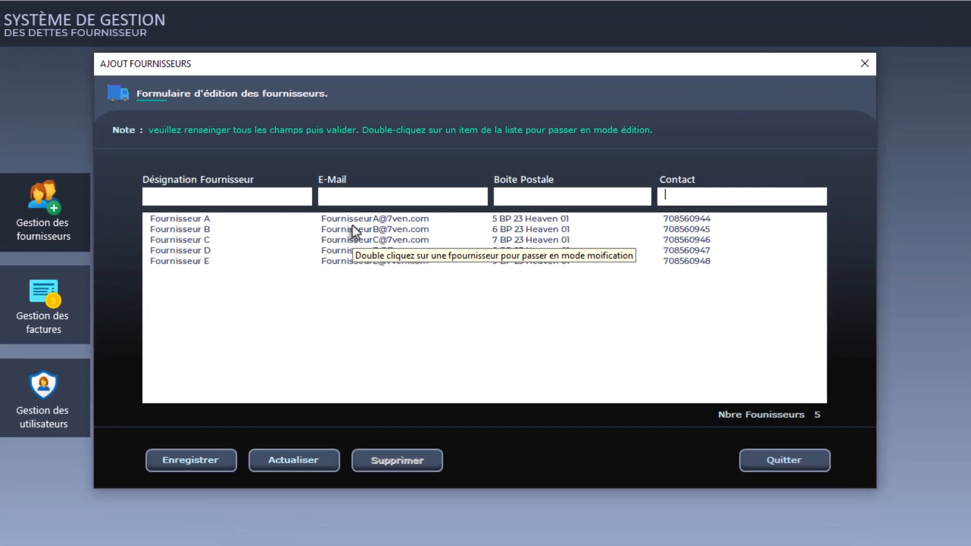
left_click(349, 224)
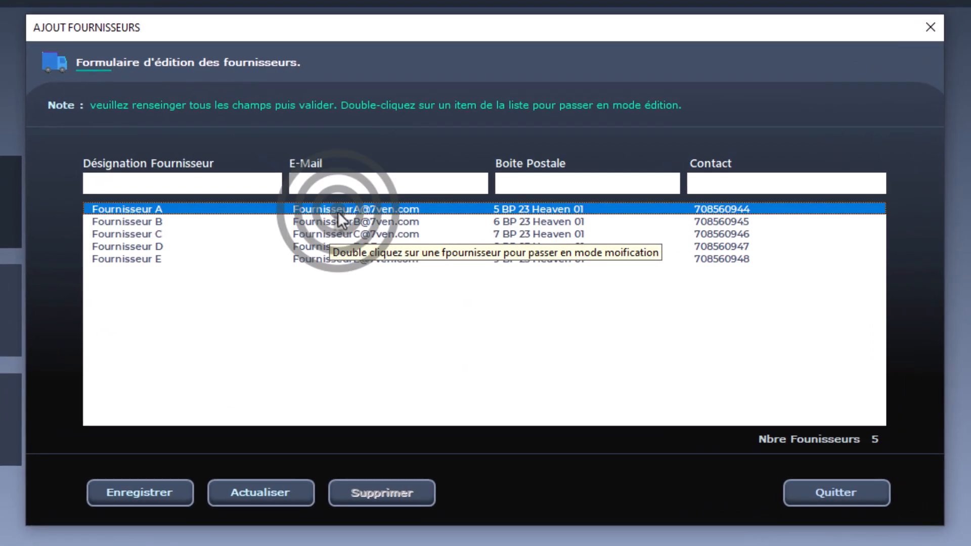
left_click(408, 263)
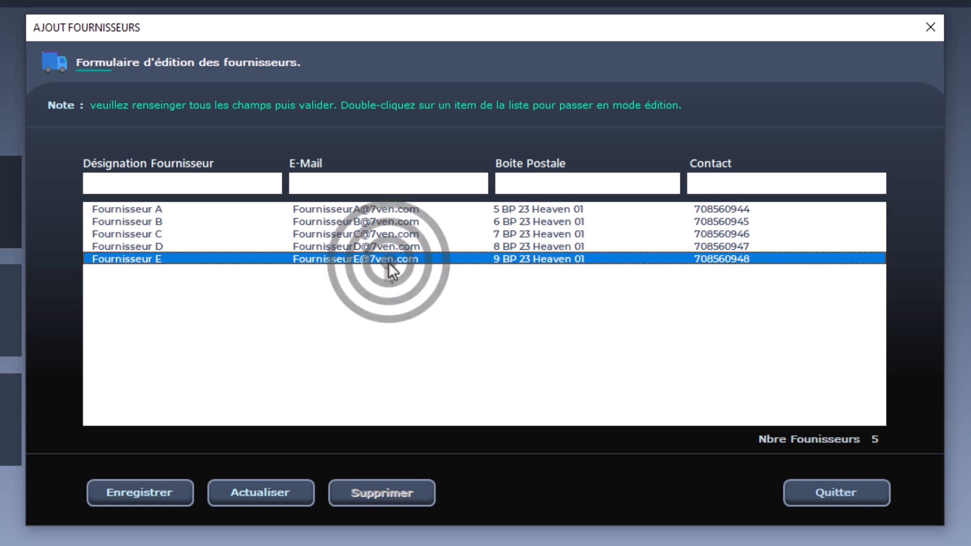
double_click(357, 247)
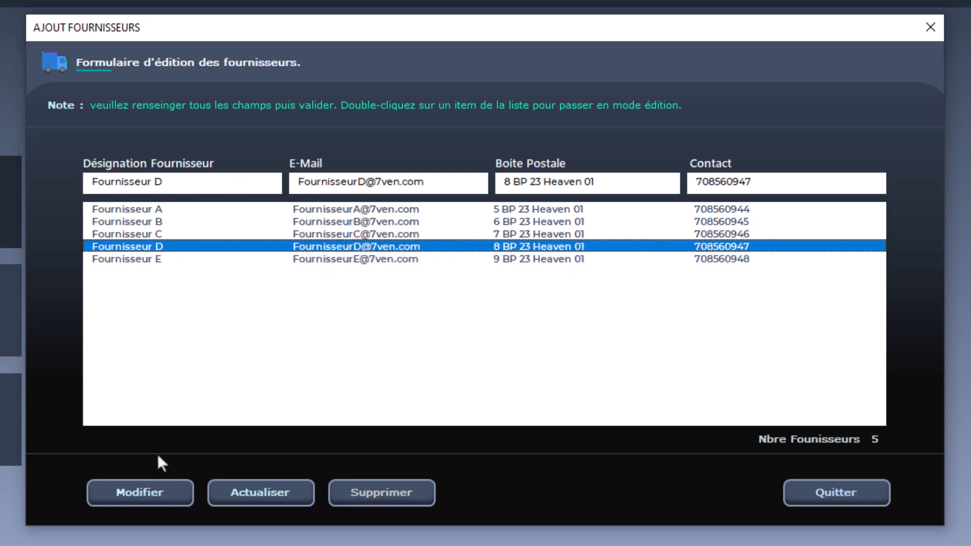
left_click(262, 493)
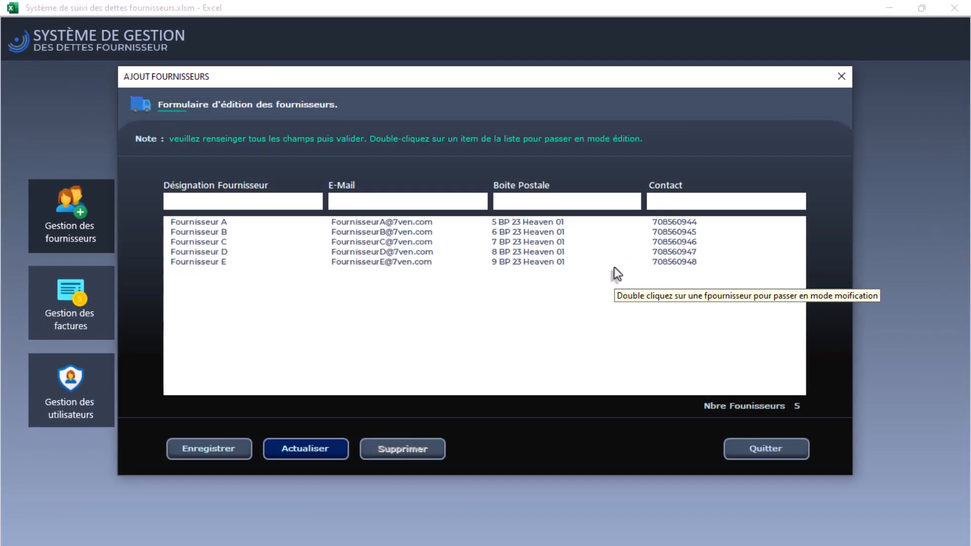
left_click(757, 449)
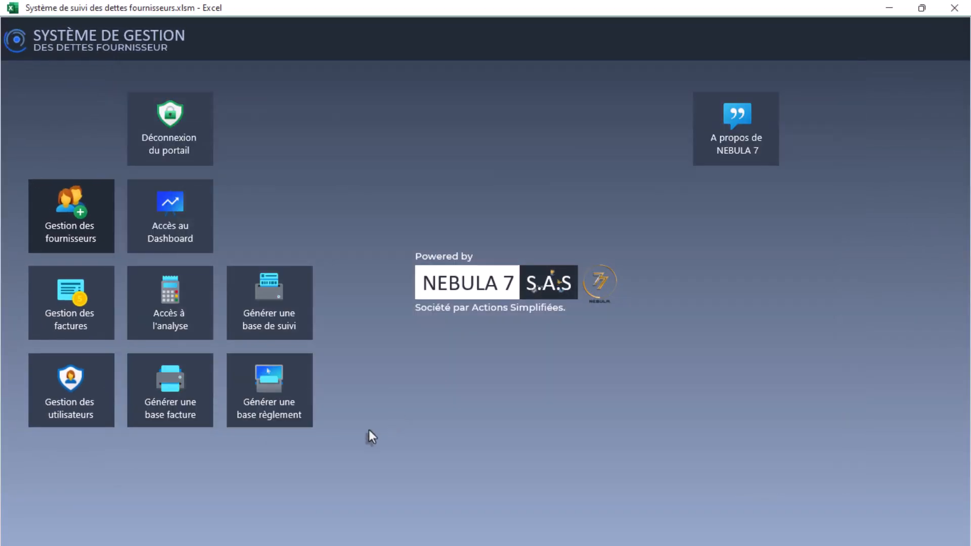
Step: Start a new supplier invoice dated 2/14/2024 with number FACT44577 for Fournisseur B
left_click(75, 302)
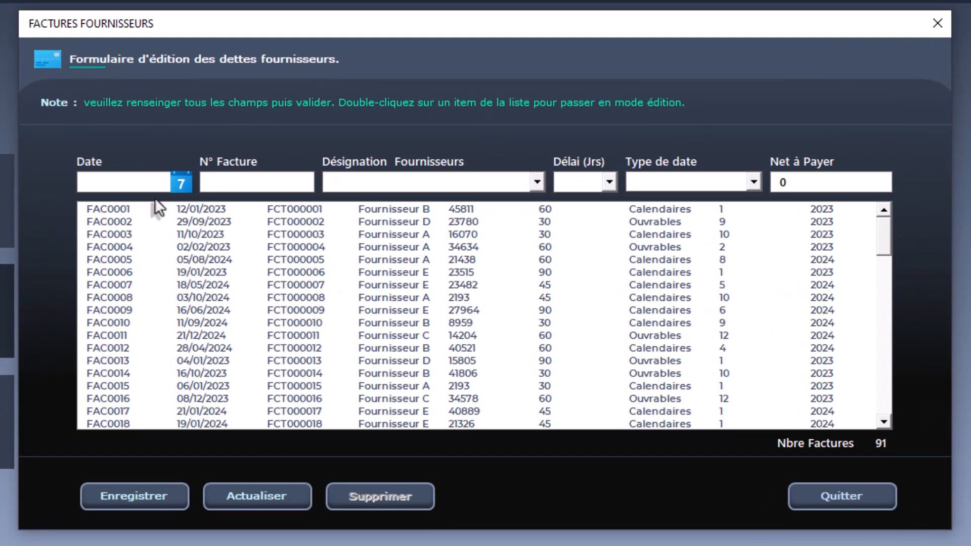
left_click(177, 183)
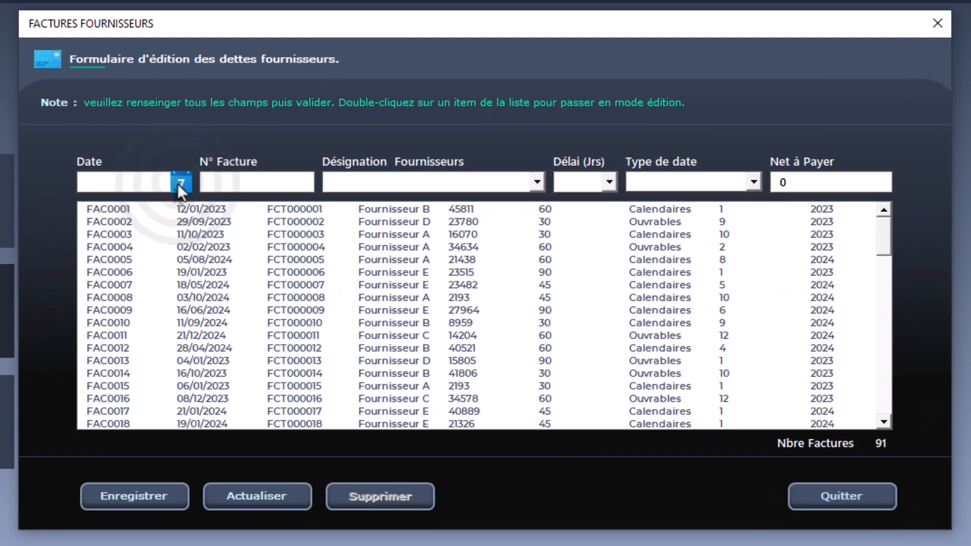
left_click(385, 166)
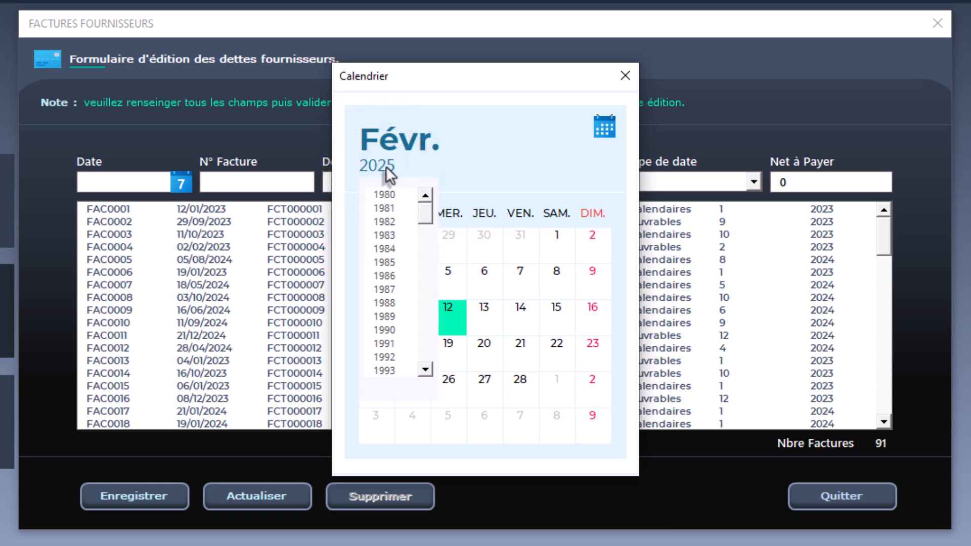
left_click_drag(423, 210, 427, 272)
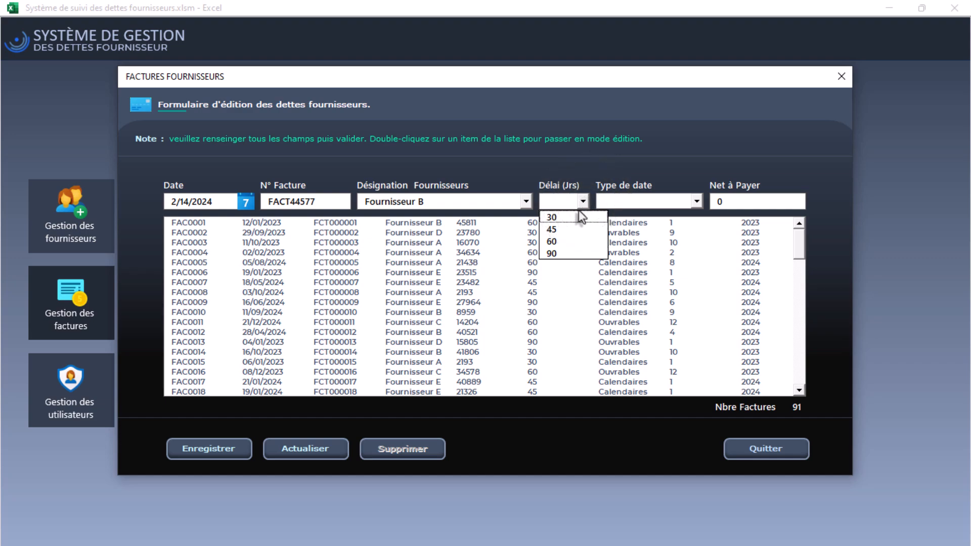
Step: Set the invoice's payment term to 45 days, date type to Fin mois and net payable to 249400, and save it
left_click(566, 229)
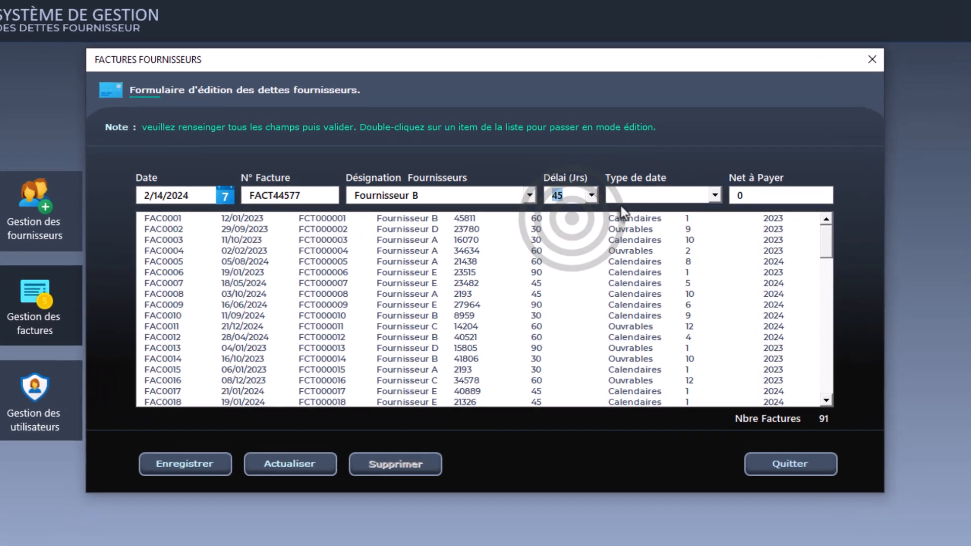
left_click(696, 201)
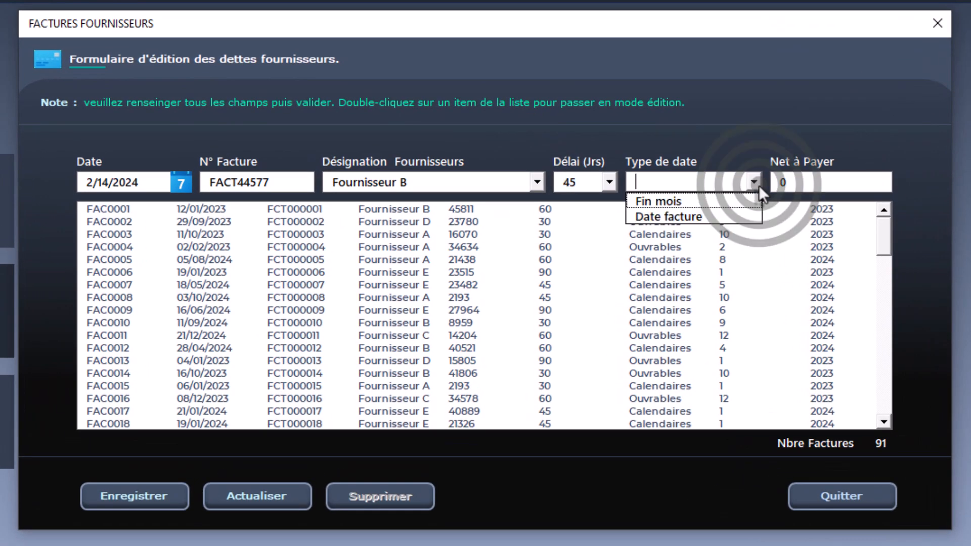
left_click(679, 201)
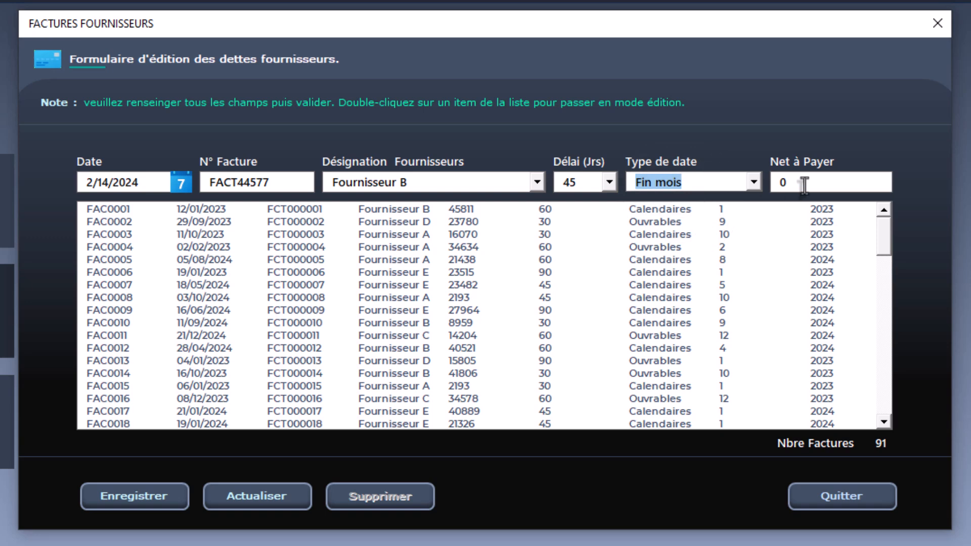
left_click(787, 183)
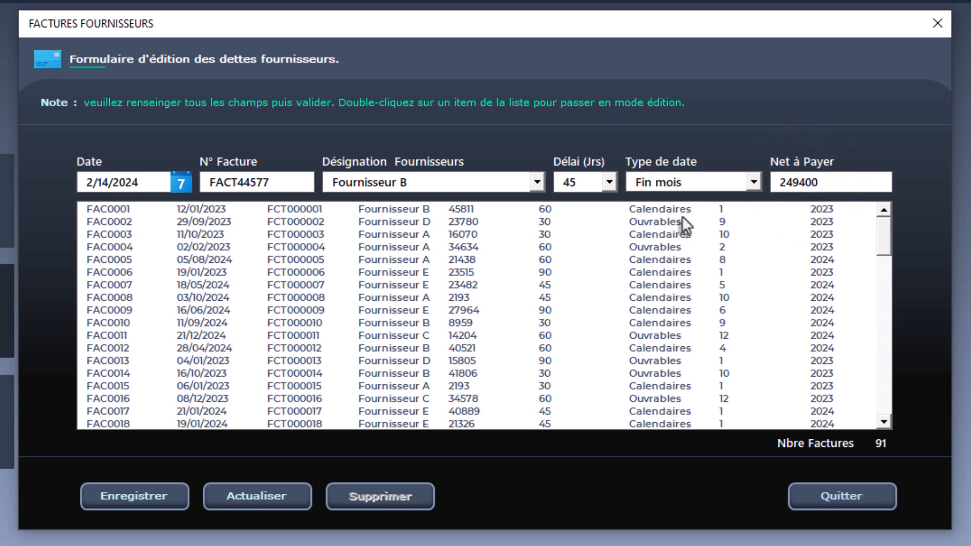
left_click(122, 501)
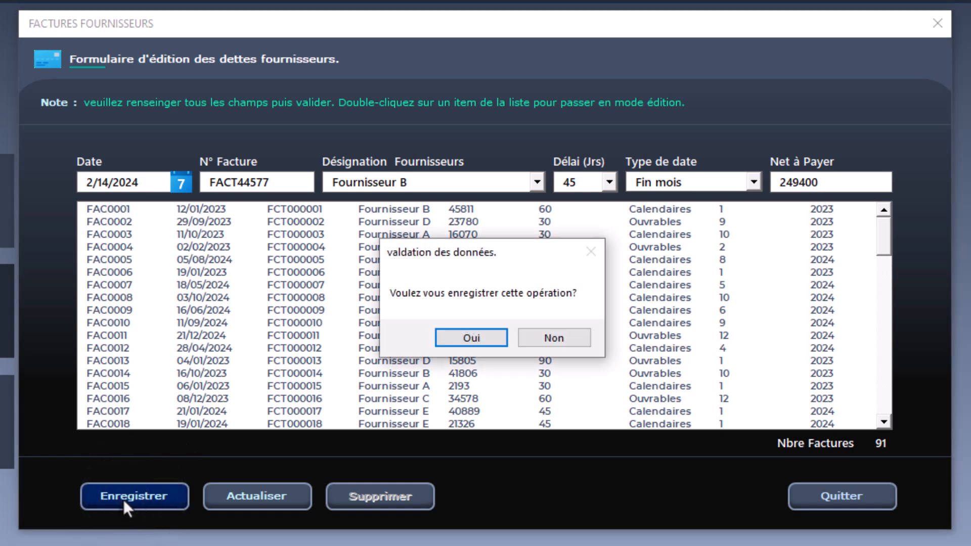
left_click(464, 341)
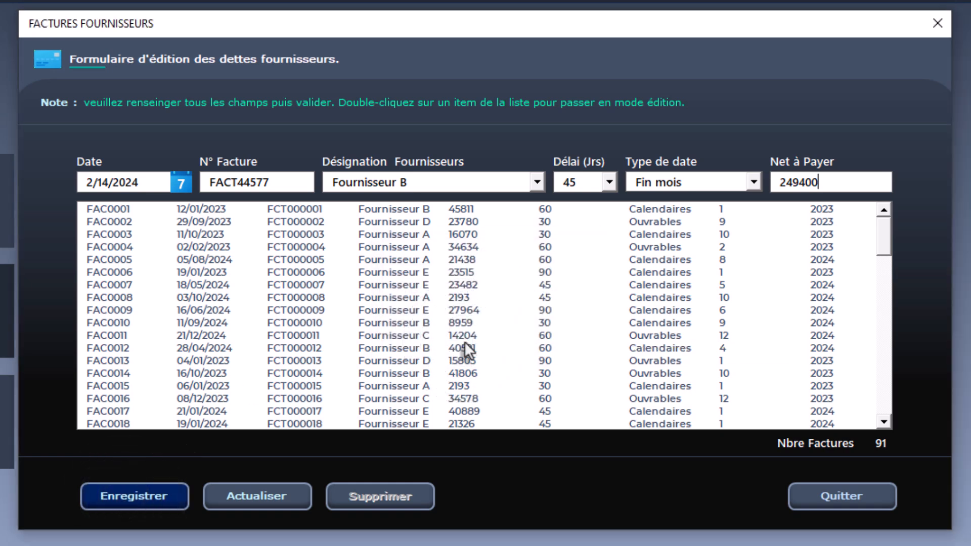
left_click(570, 354)
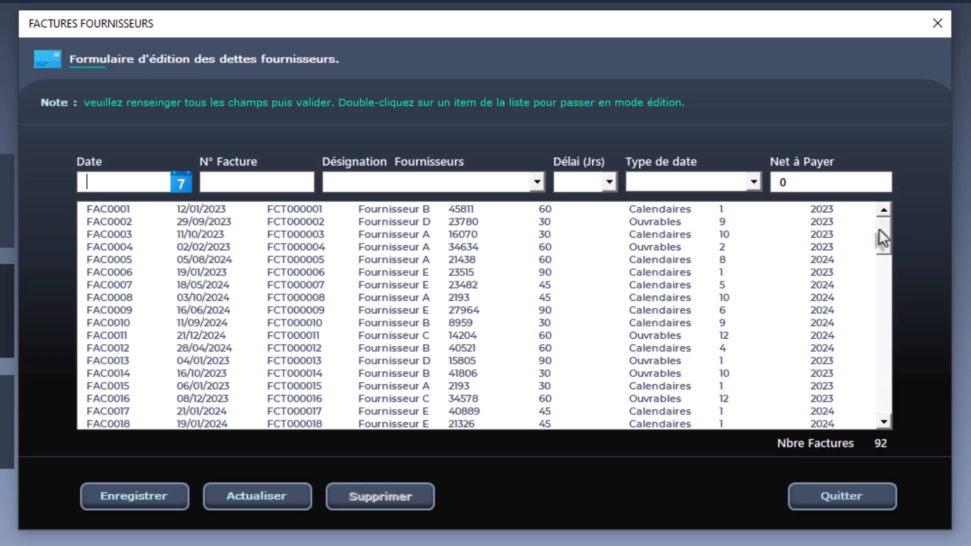
Step: Check the newly saved invoice at the end of the invoice list and close the invoice form
left_click_drag(883, 238, 879, 407)
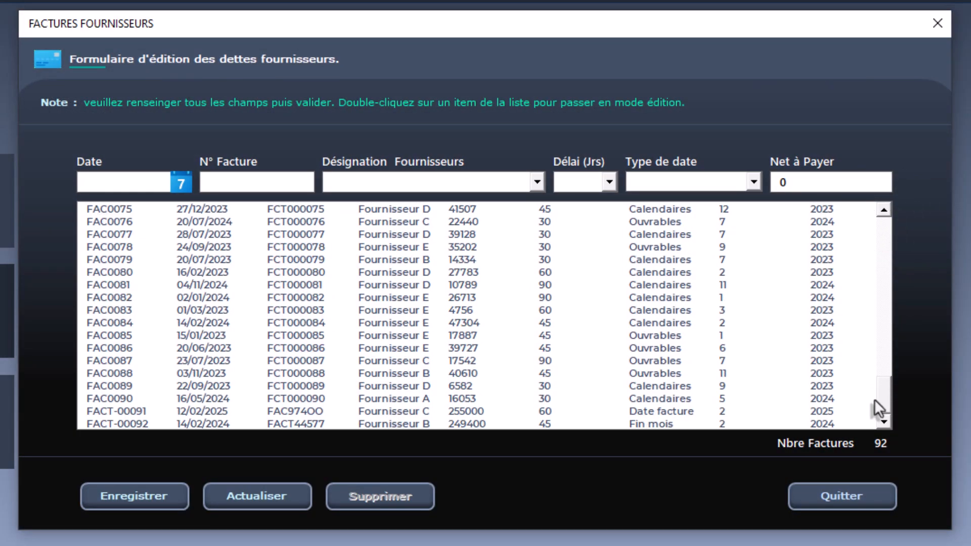
left_click(838, 422)
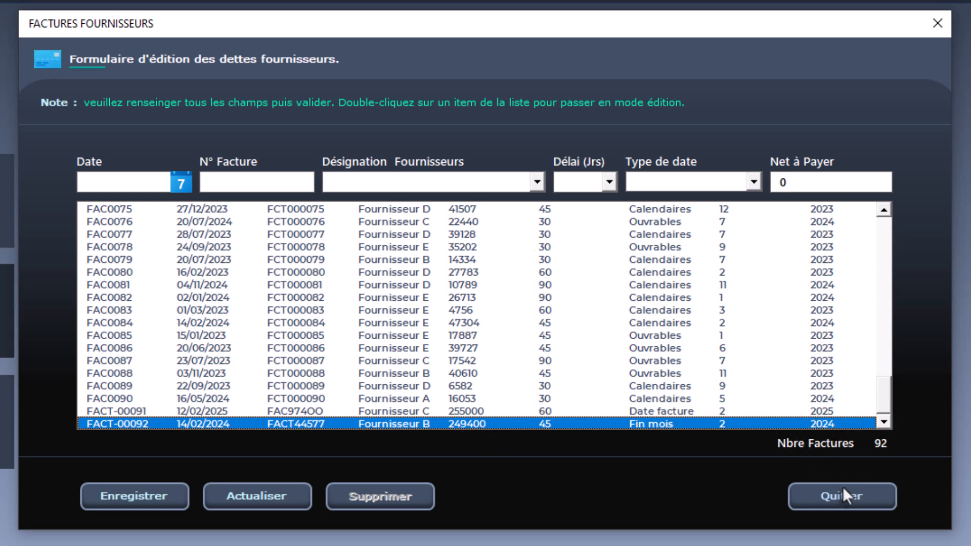
left_click(829, 498)
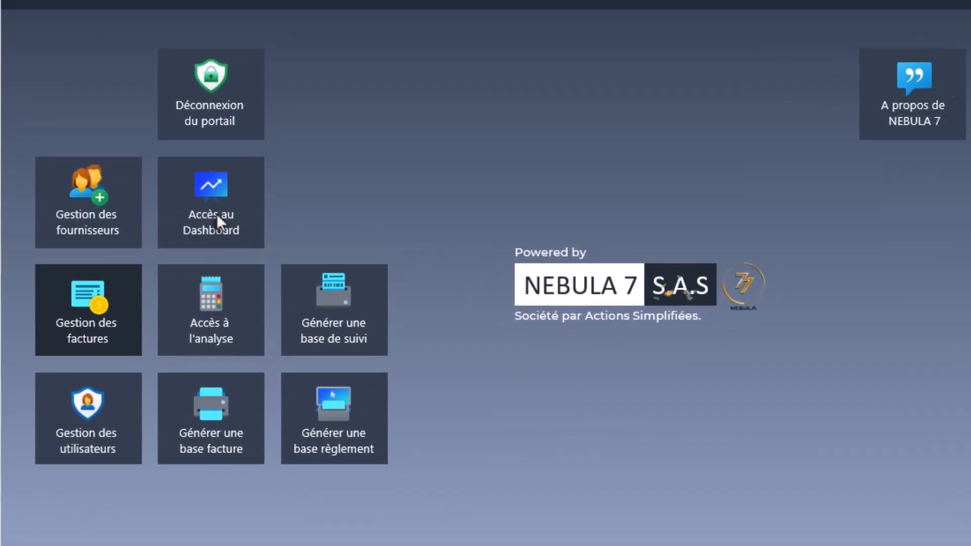
Step: Open the dashboard with updated data, view individual months including 2, 3, 4, 5, 6 and 12, and clear the month filter
left_click(228, 204)
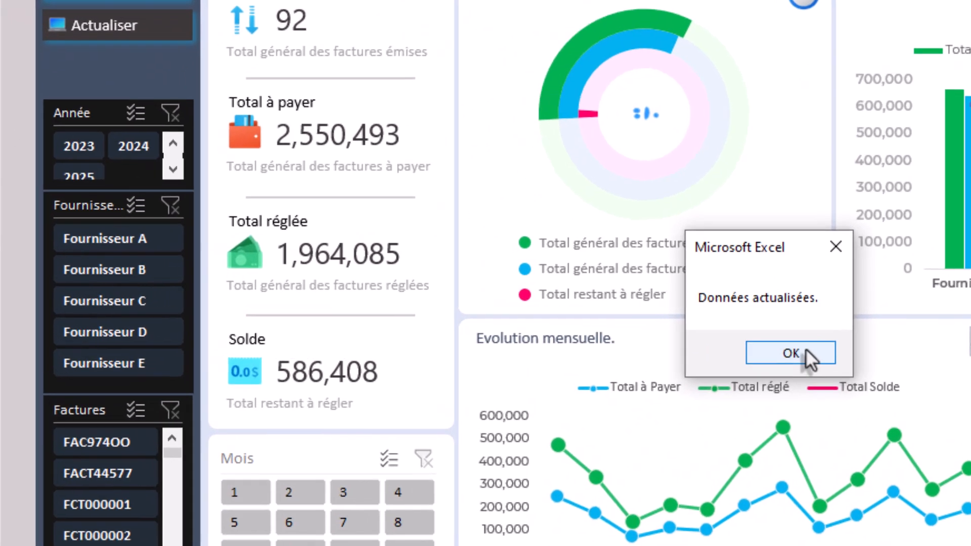
left_click(804, 353)
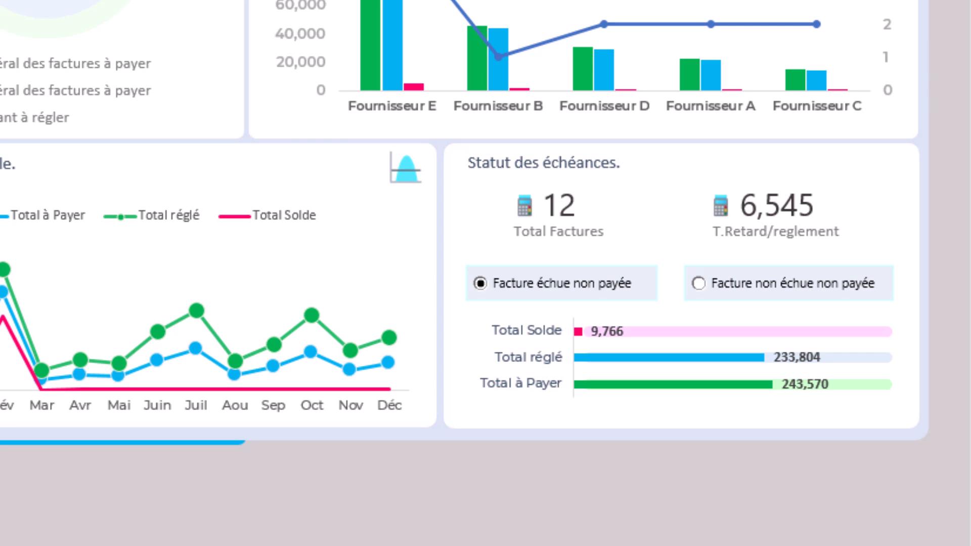
left_click(108, 401)
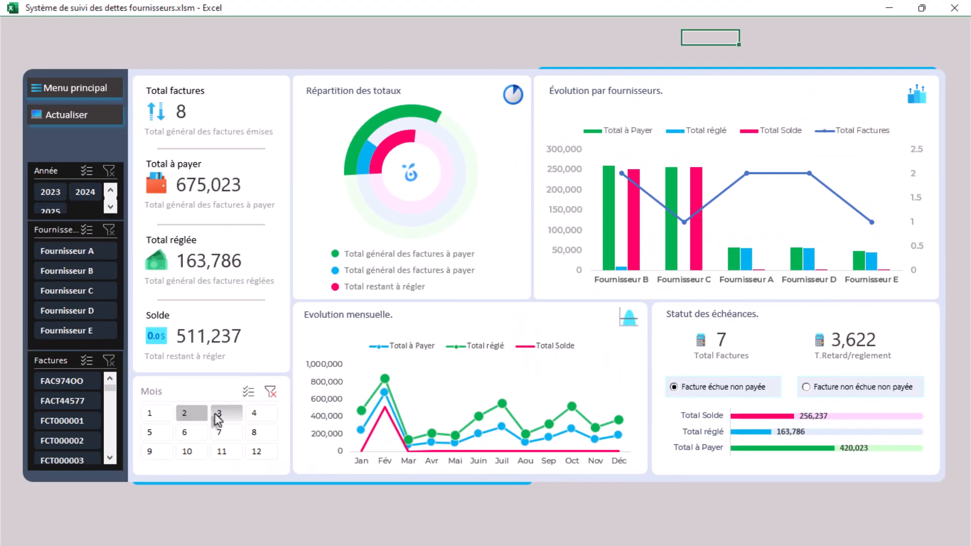
left_click(219, 417)
left_click(254, 416)
left_click(151, 435)
left_click(182, 433)
left_click(260, 453)
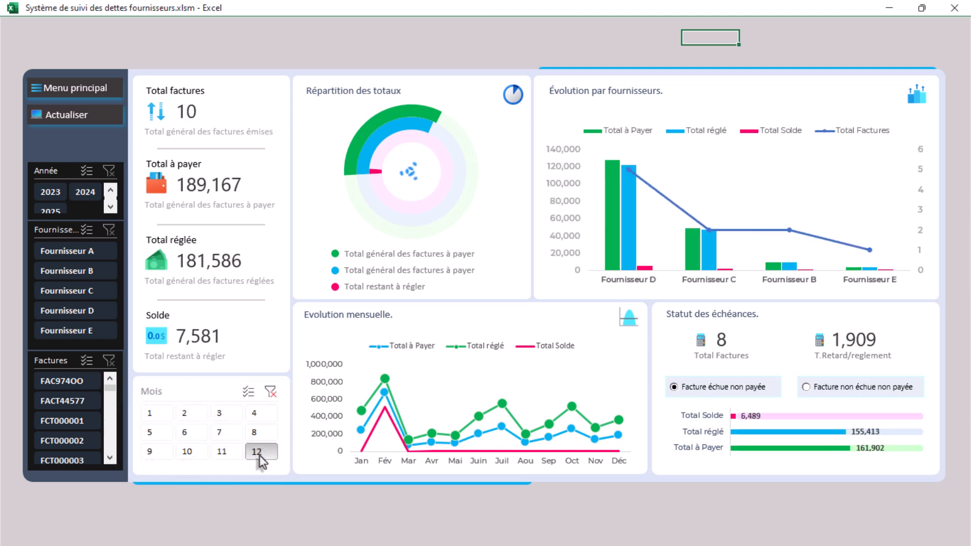
left_click(270, 391)
Step: View the dashboard figures for the years 2024, 2023 and 2025 in turn, and clear the year filter
left_click(87, 192)
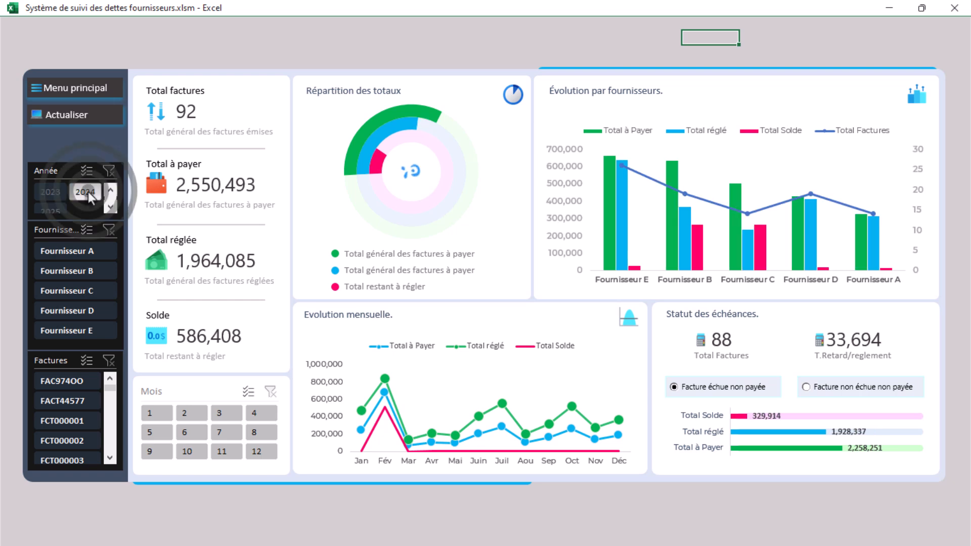
left_click(55, 212)
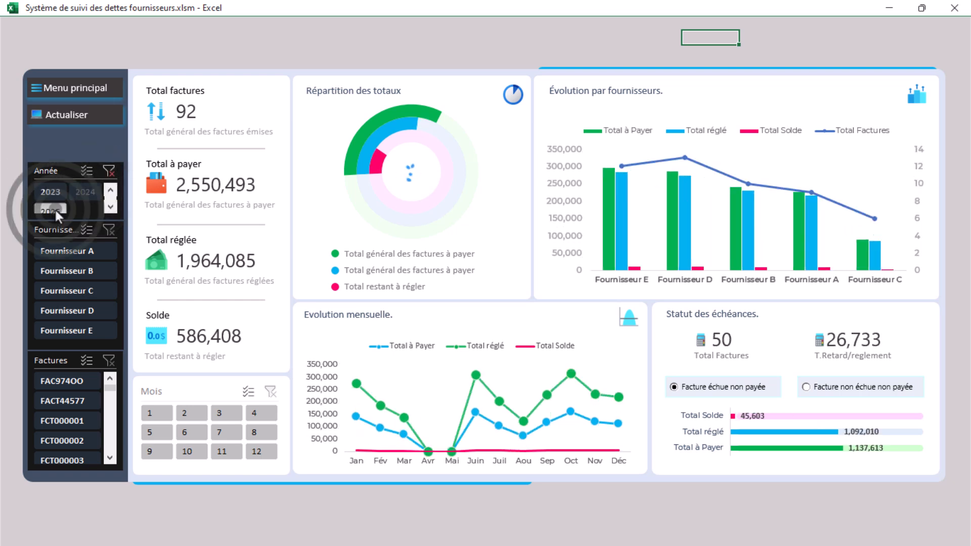
left_click(108, 171)
left_click(72, 168)
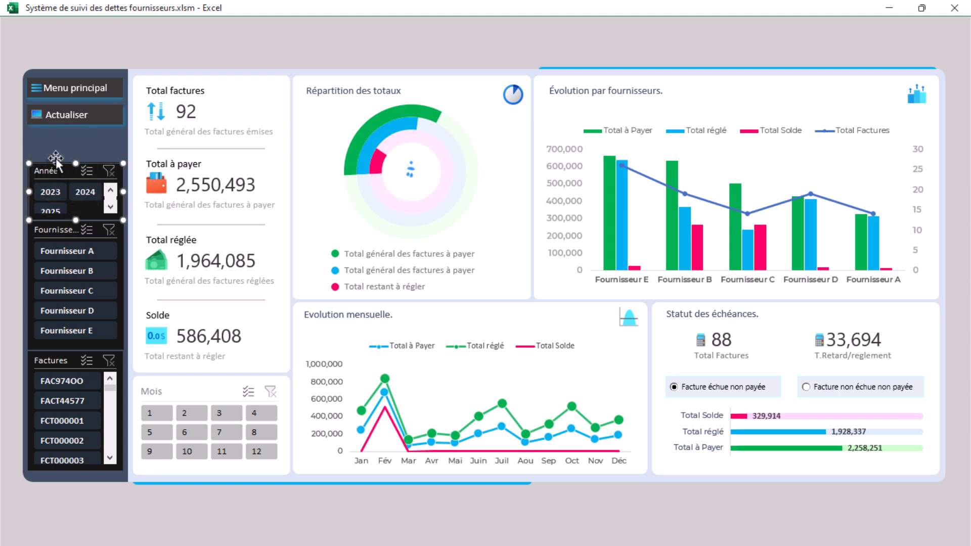
left_click(14, 154)
Step: View the dashboard figures for Fournisseur A, B, C, D and E in turn, and clear the supplier filter
left_click(81, 253)
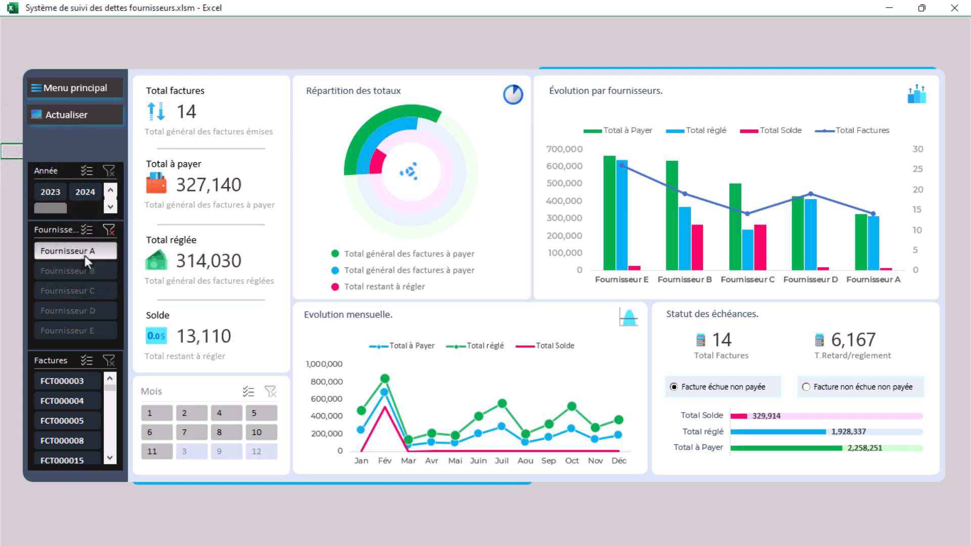
left_click(74, 271)
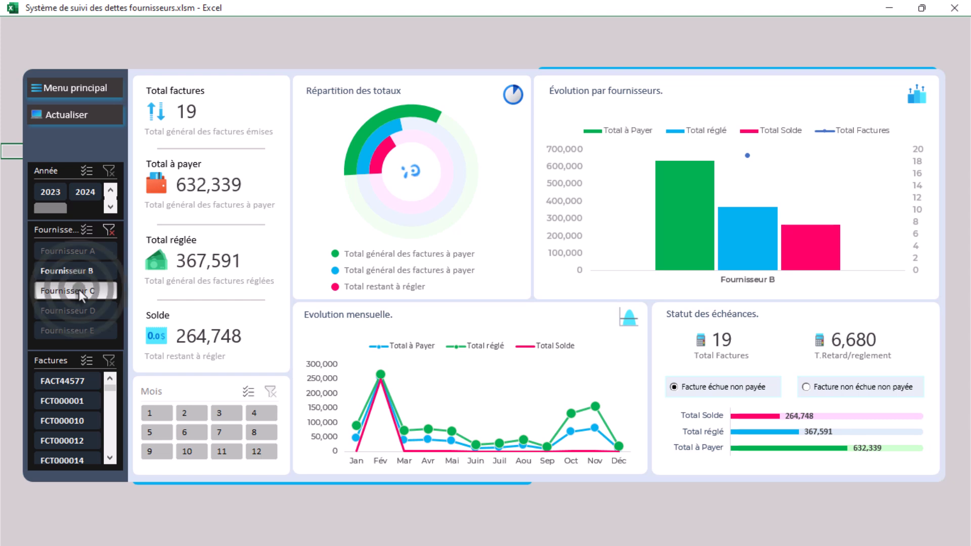
left_click(79, 291)
left_click(80, 311)
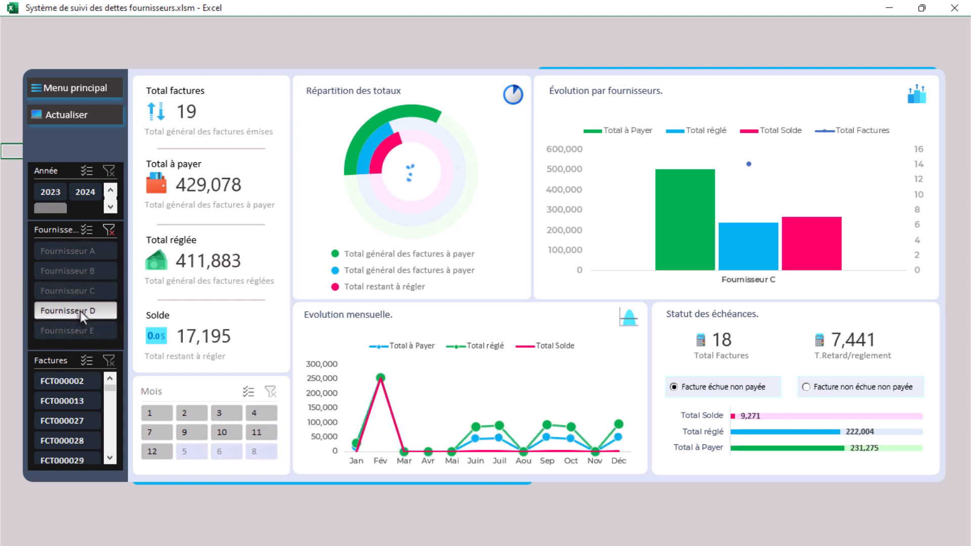
left_click(79, 329)
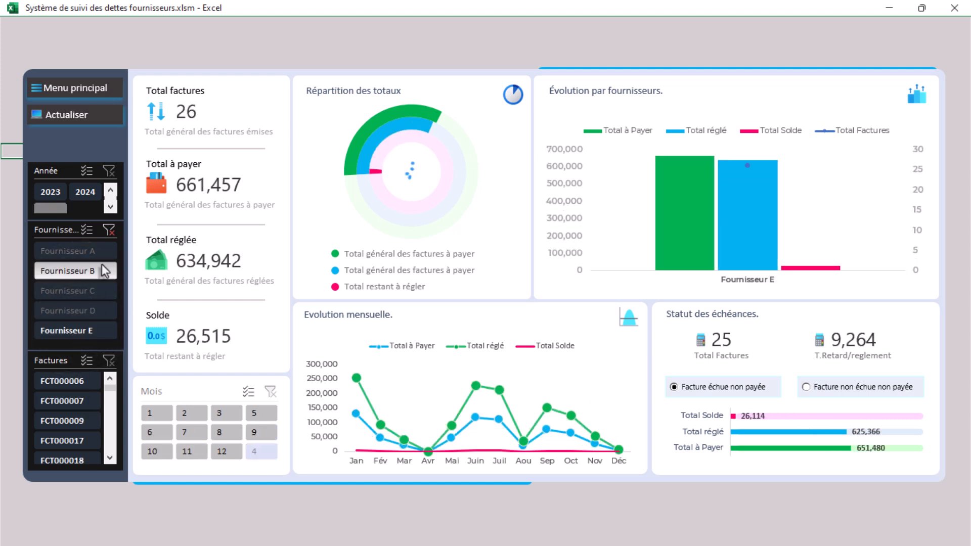
left_click(108, 230)
Step: View the dashboard for invoices FAC974OO, FACT44577, FCT000001 and FCT000002 in turn, and clear the invoice filter
left_click(74, 382)
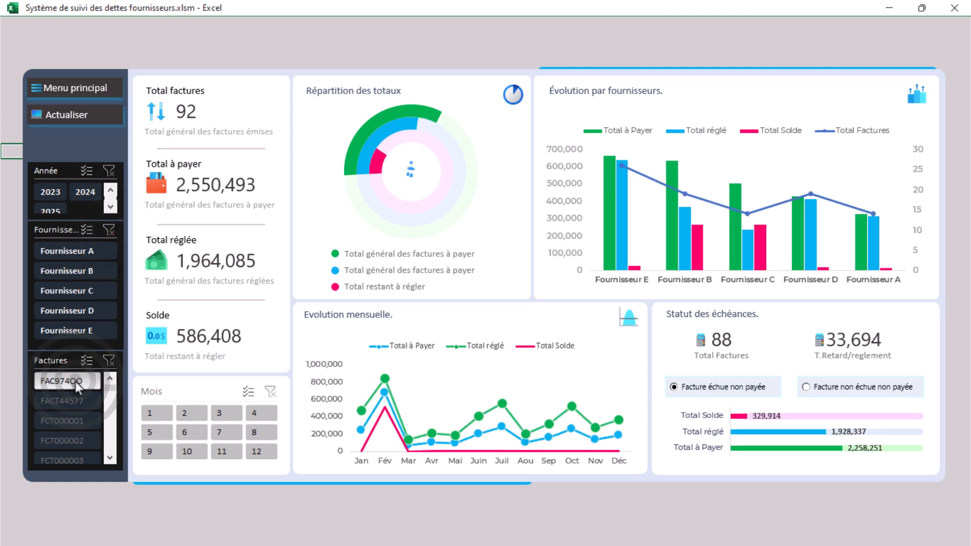
left_click(72, 402)
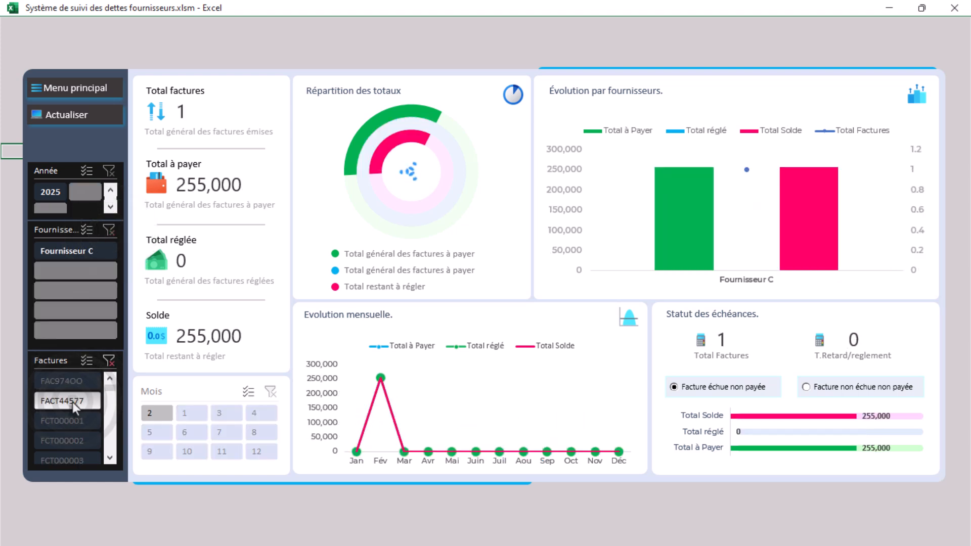
left_click(73, 441)
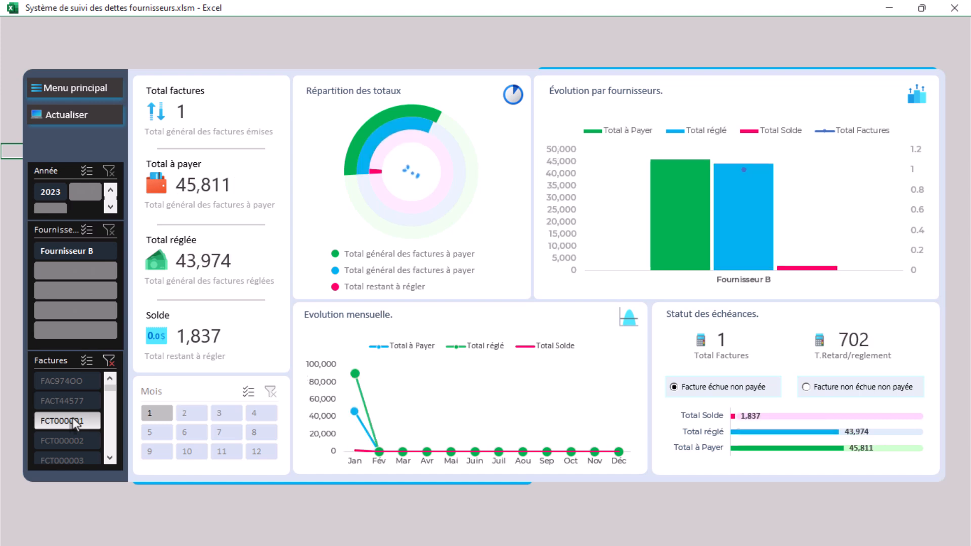
left_click(76, 442)
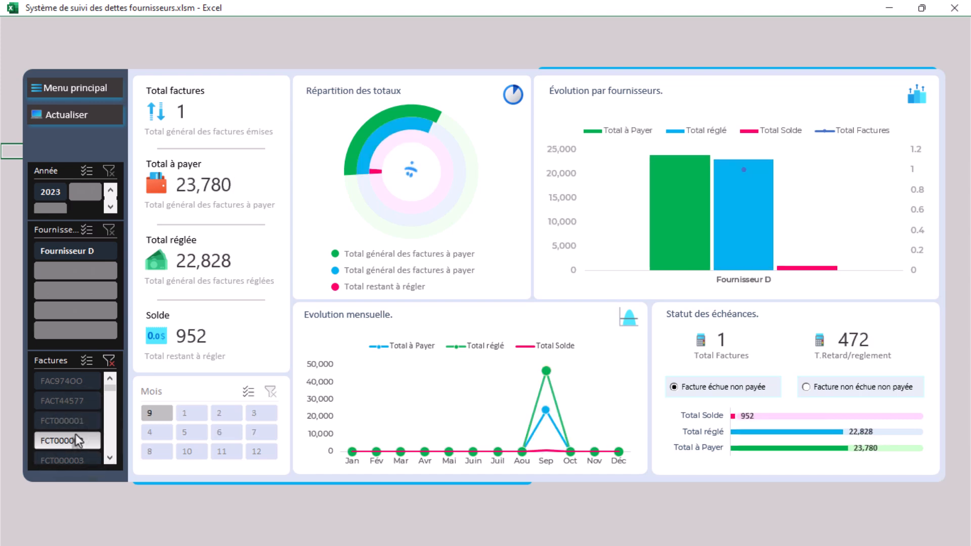
left_click(109, 360)
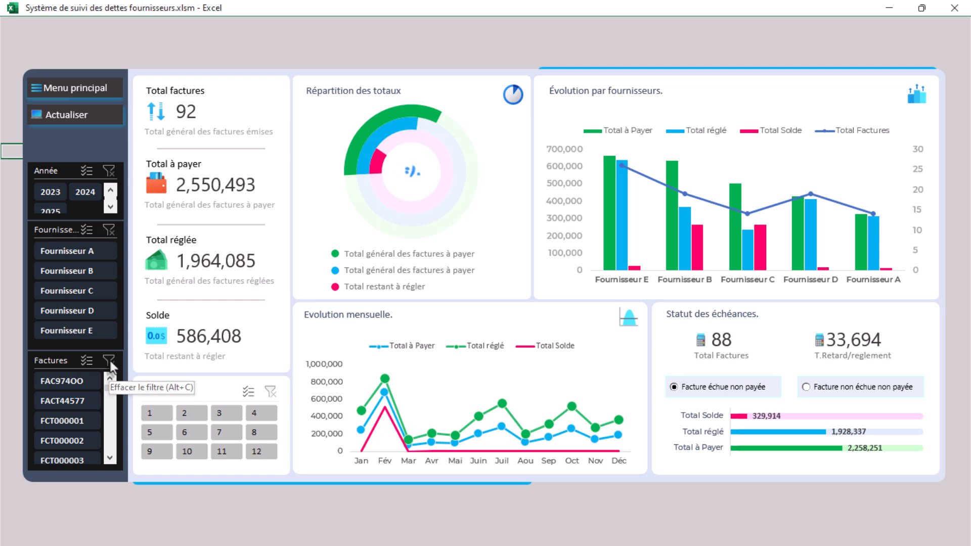
Step: Open the analysis sheet from the main menu and examine its pivot tables across to the monthly summary
left_click(86, 91)
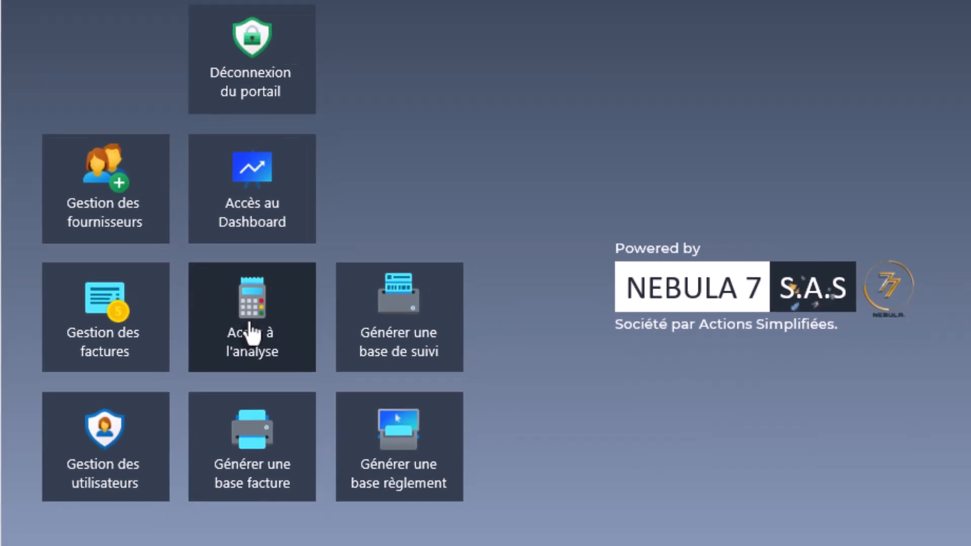
left_click(257, 329)
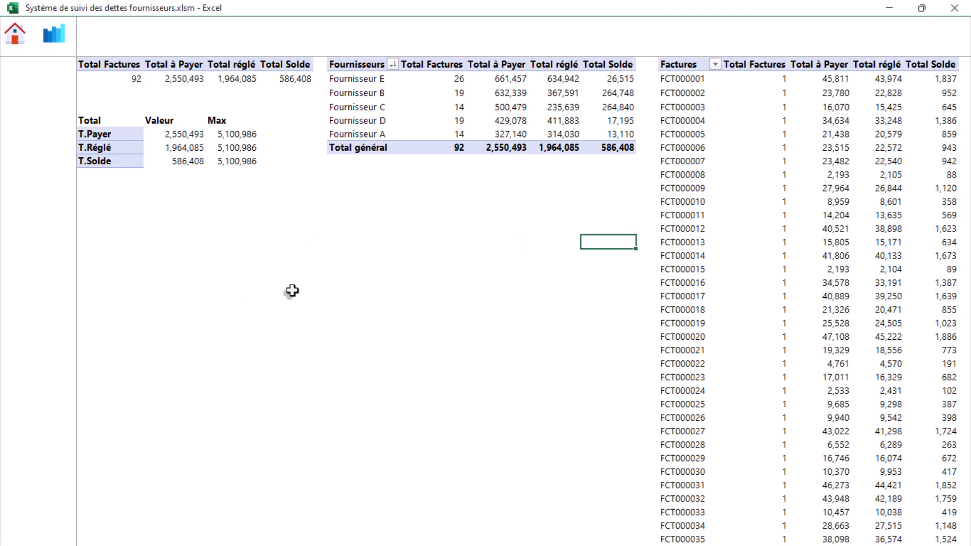
key("Right")
key("Right")
key("Right")
key("Right")
key("Right")
key("Right")
key("Right")
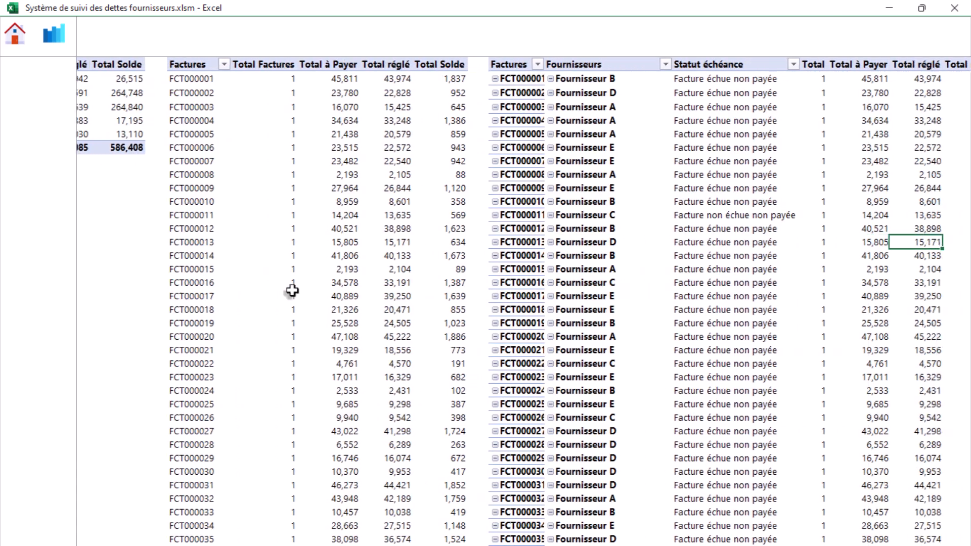
key("Right")
key("Right")
key("Right")
key("Right")
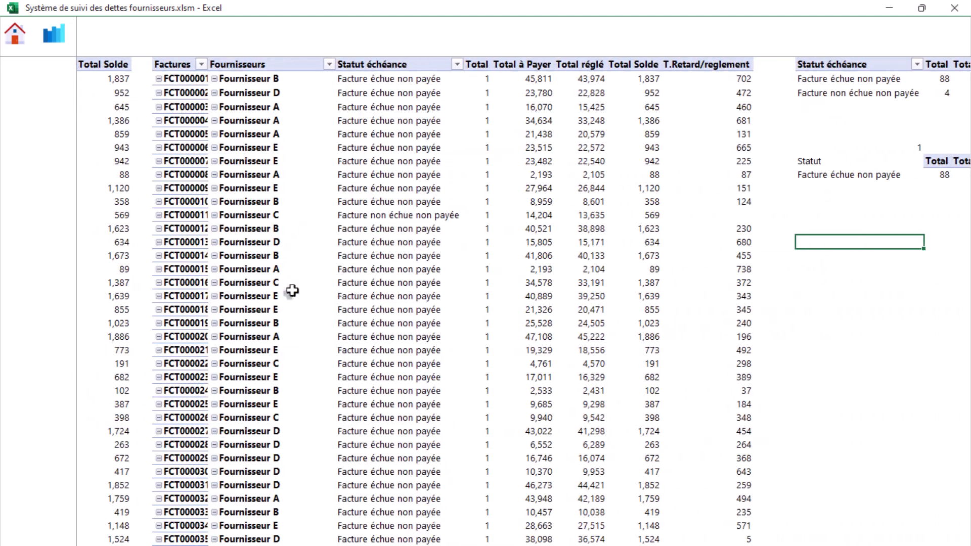
key("Right")
key("Right")
key("Right")
key("Right")
key("Right")
key("Right")
key("Right")
key("Right")
key("Right")
key("Right")
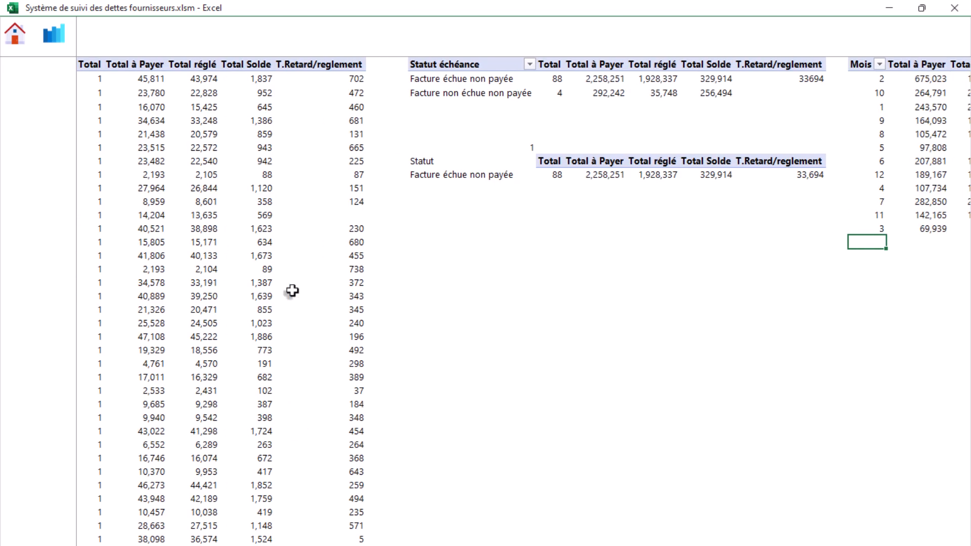
key("Right")
key("Right")
key("Right")
key("Right")
key("Right")
key("Right")
key("Right")
key("Right")
key("Right")
key("Right")
key("Right")
key("Right")
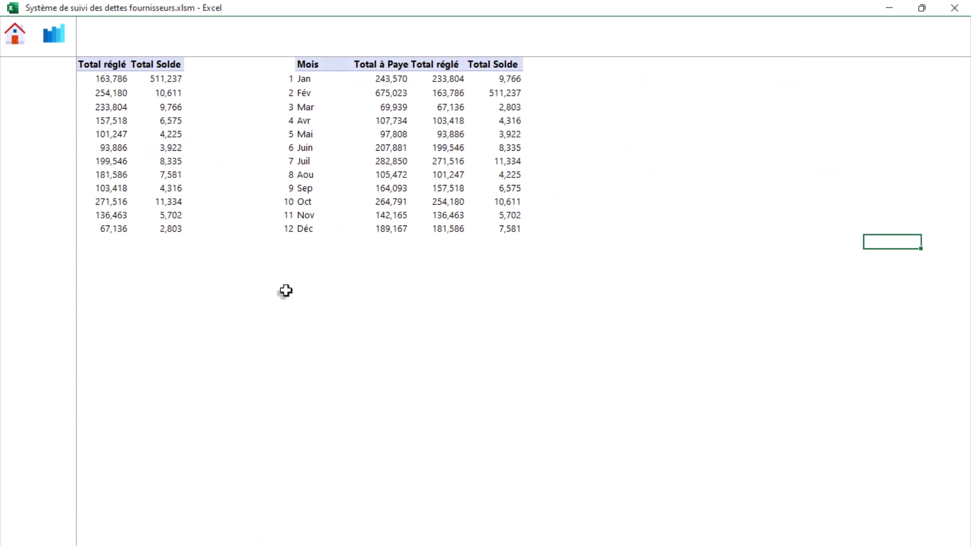
Step: Go back through the analysis tables to the overall totals and return to the main menu
key("Left")
key("Left")
key("Left")
key("Left")
key("Left")
key("Left")
key("Left")
key("Left")
key("Left")
key("Left")
key("Left")
key("Left")
key("Left")
key("Left")
key("Left")
key("Left")
key("Left")
key("Left")
key("Left")
key("Left")
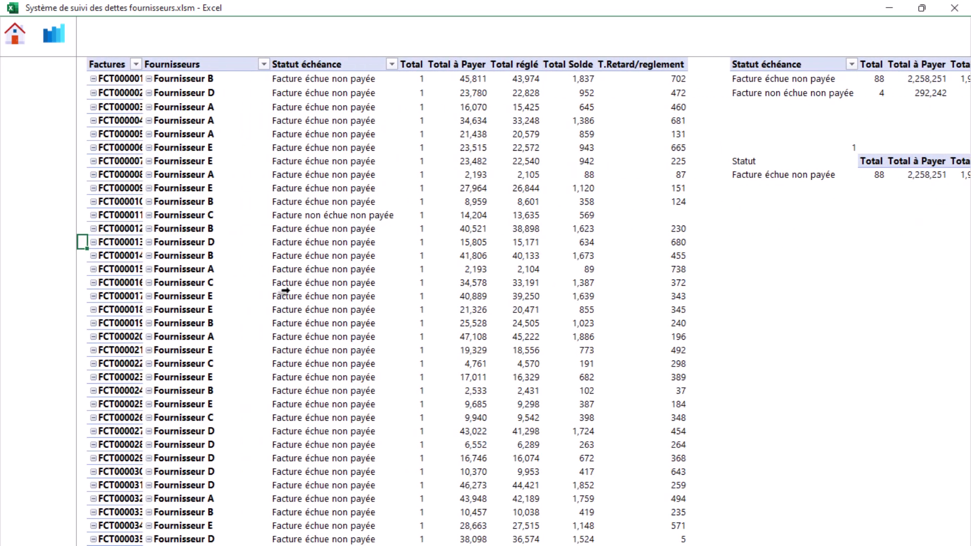
key("Left")
key("Left")
key("Left")
key("Left")
key("Left")
key("Left")
key("Left")
key("Left")
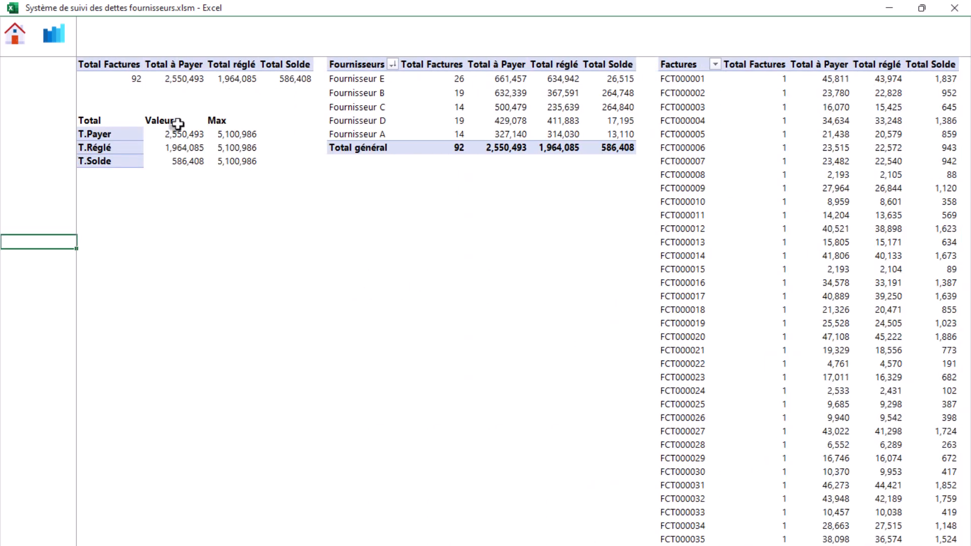
left_click(15, 33)
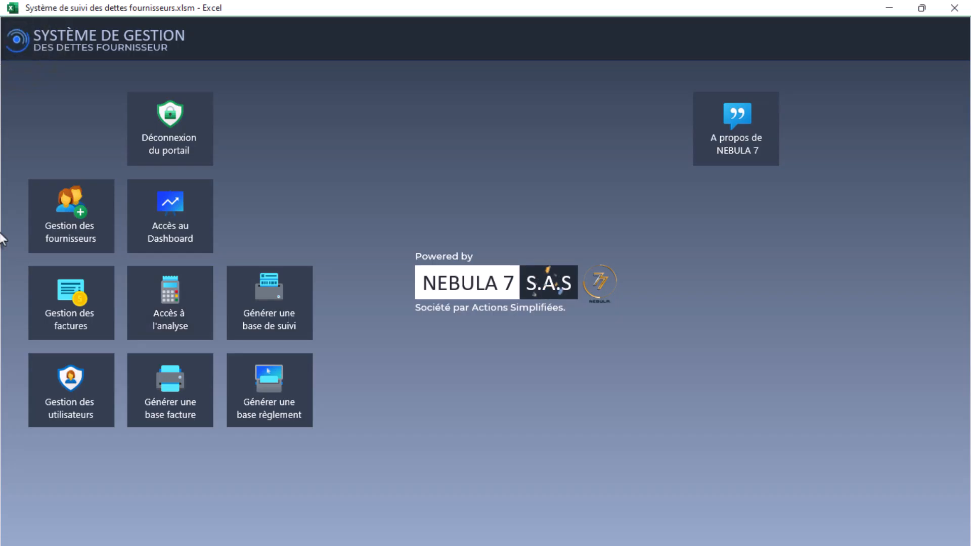
Step: Generate the invoice base as a new workbook and confirm the generation
left_click(178, 402)
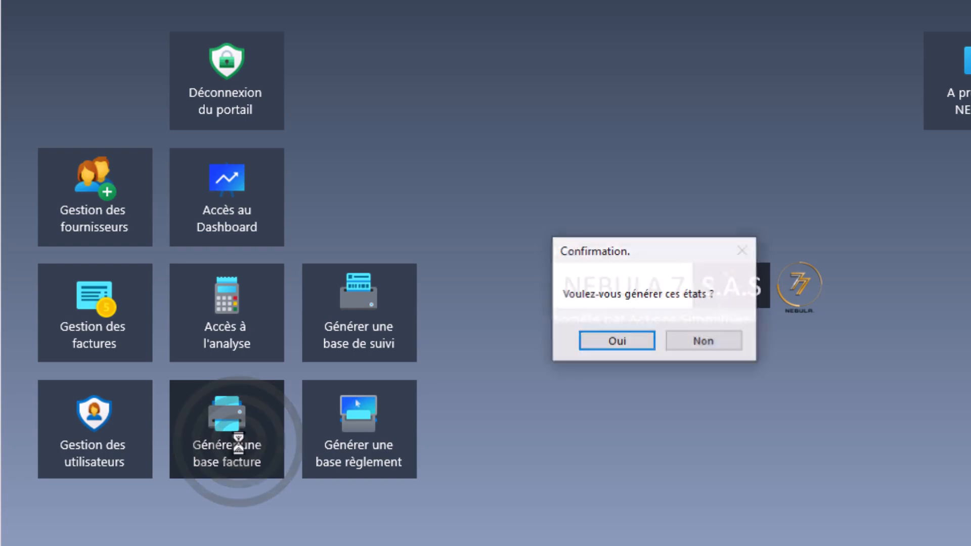
left_click(617, 340)
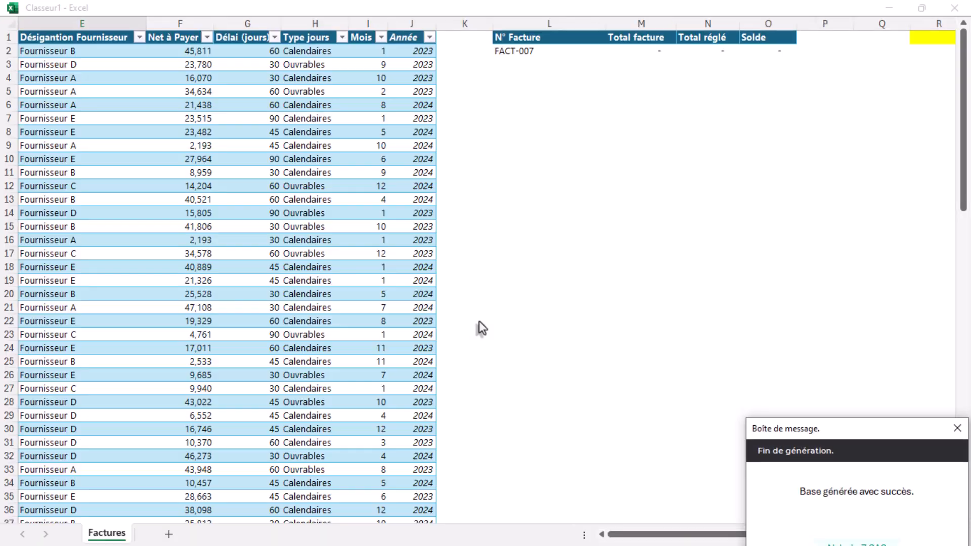
left_click(326, 132)
Step: Examine the rows of the generated Factures sheet and close its workbook without saving
scroll(159, 288, "down", 4)
scroll(159, 298, "up", 4)
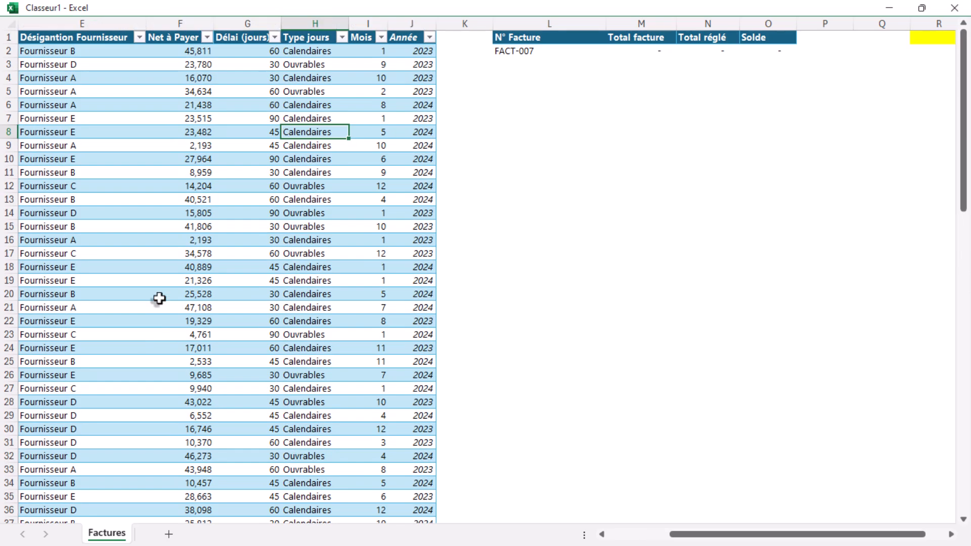
scroll(160, 298, "down", 20)
scroll(158, 299, "up", 20)
left_click(958, 11)
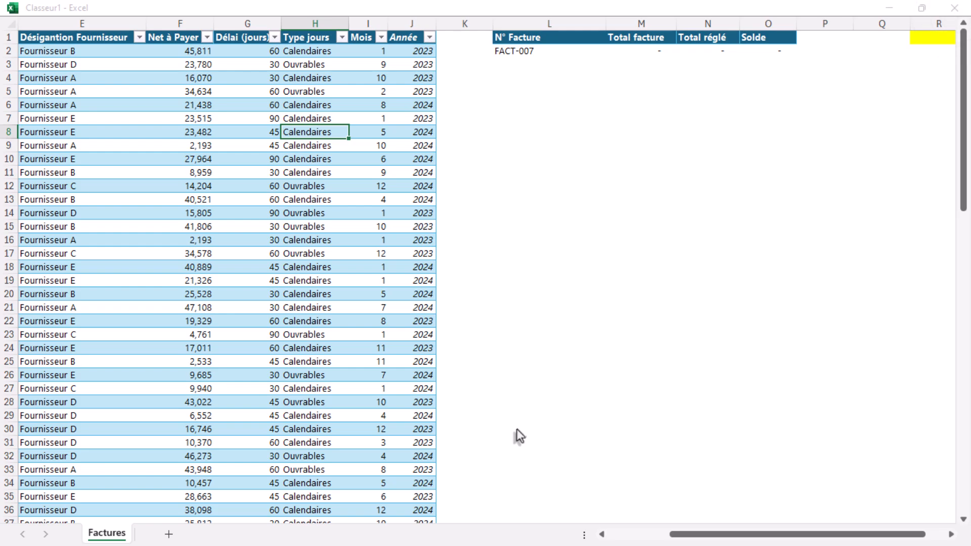
left_click(537, 483)
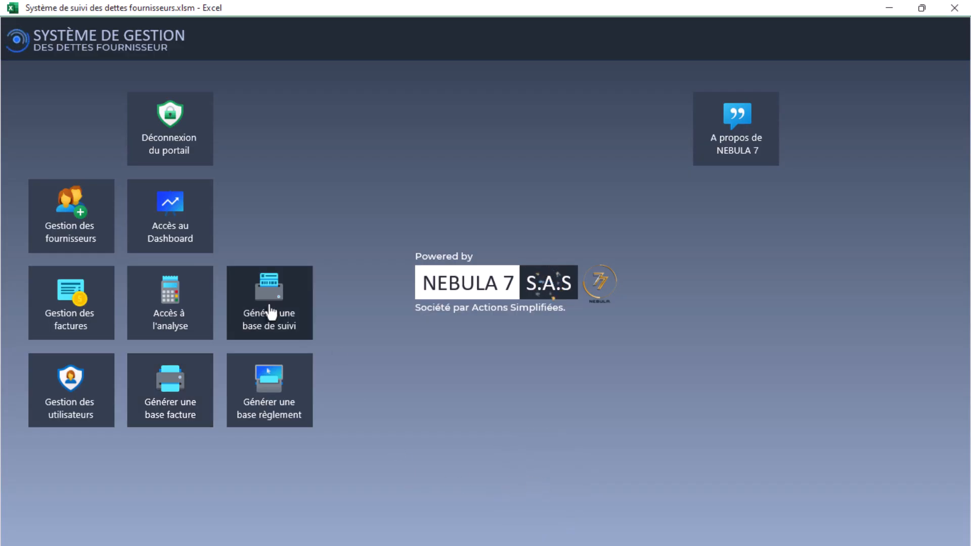
Step: Generate the tracking base as a new workbook and confirm the generation
left_click(267, 311)
left_click(458, 325)
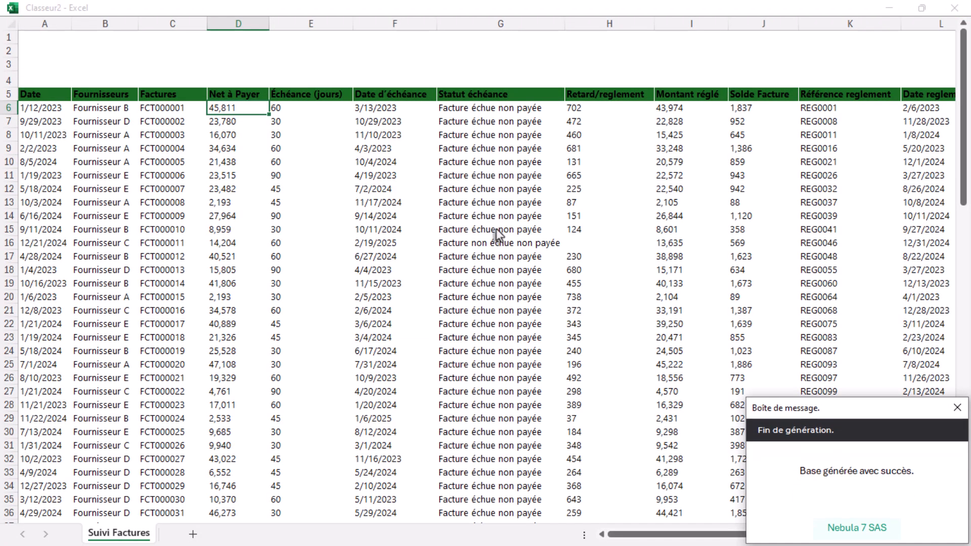
Step: Examine the rows of the generated Suivi Factures sheet and close its workbook without saving
scroll(326, 241, "down", 6)
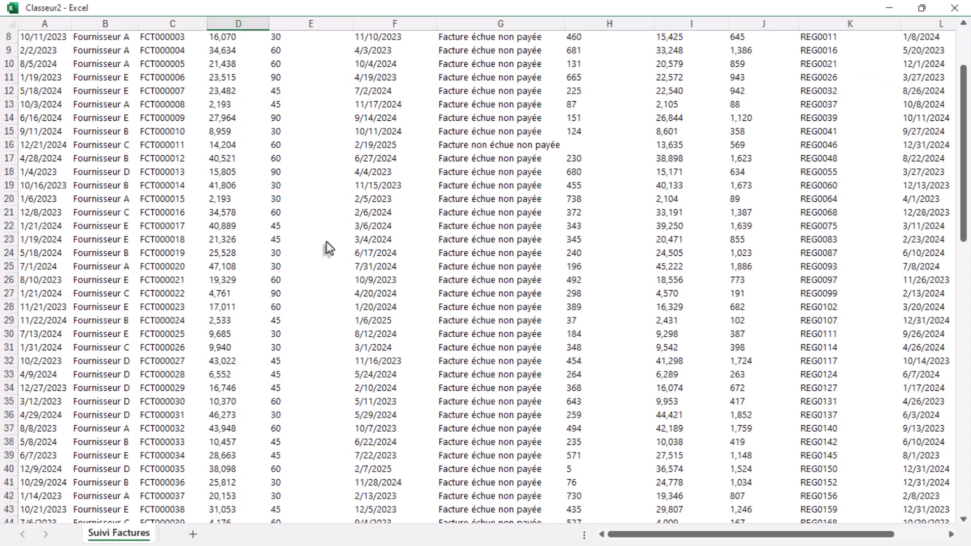
scroll(326, 241, "down", 5)
scroll(324, 250, "up", 12)
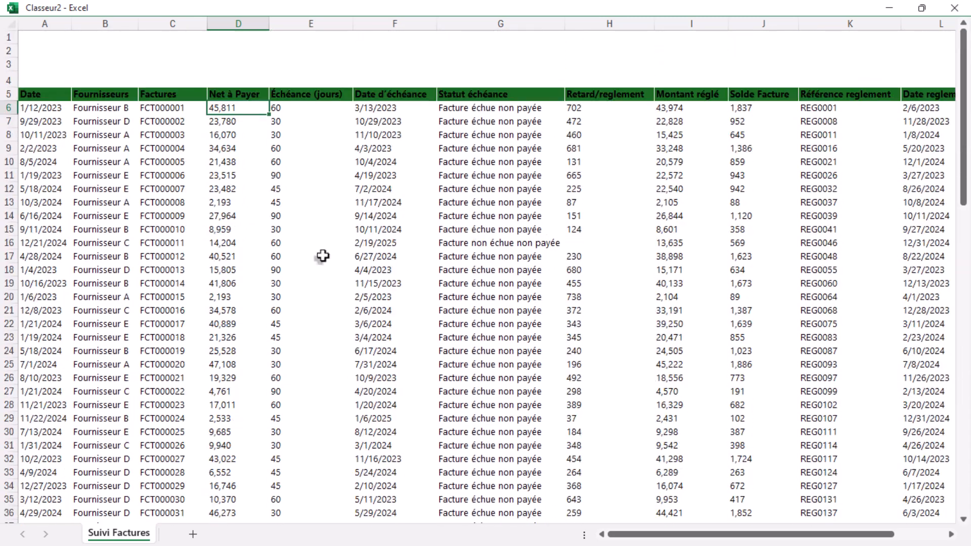
left_click(960, 9)
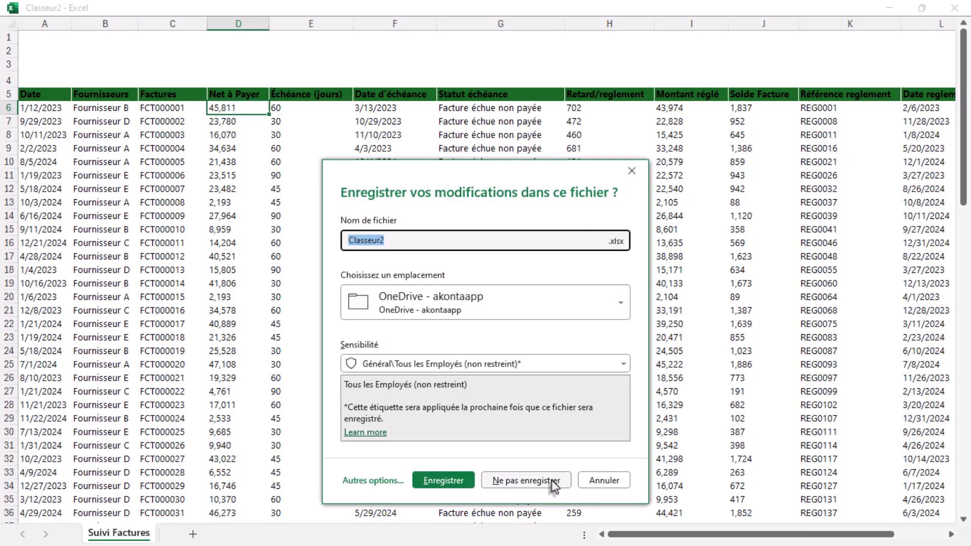
left_click(526, 481)
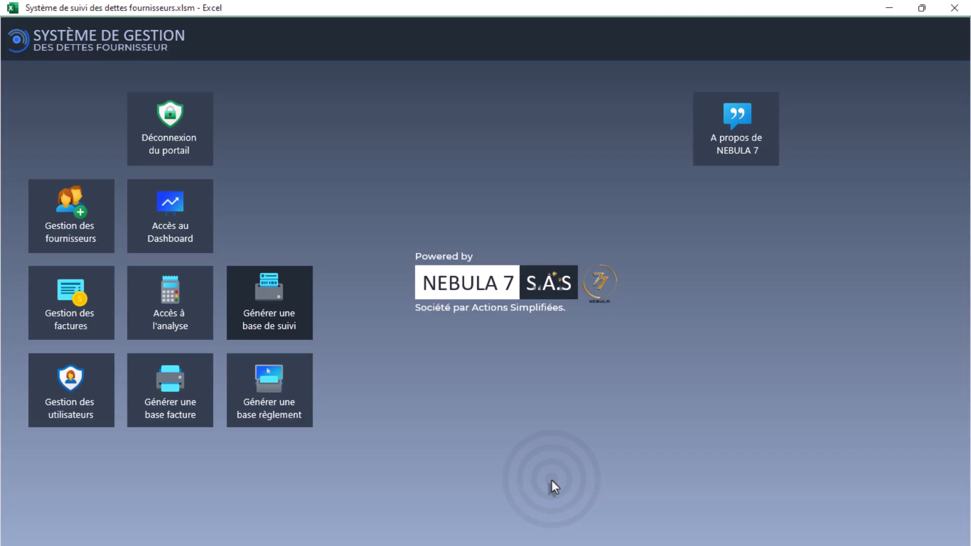
Step: Generate the payment base as a new workbook and confirm the generation
left_click(270, 379)
left_click(472, 324)
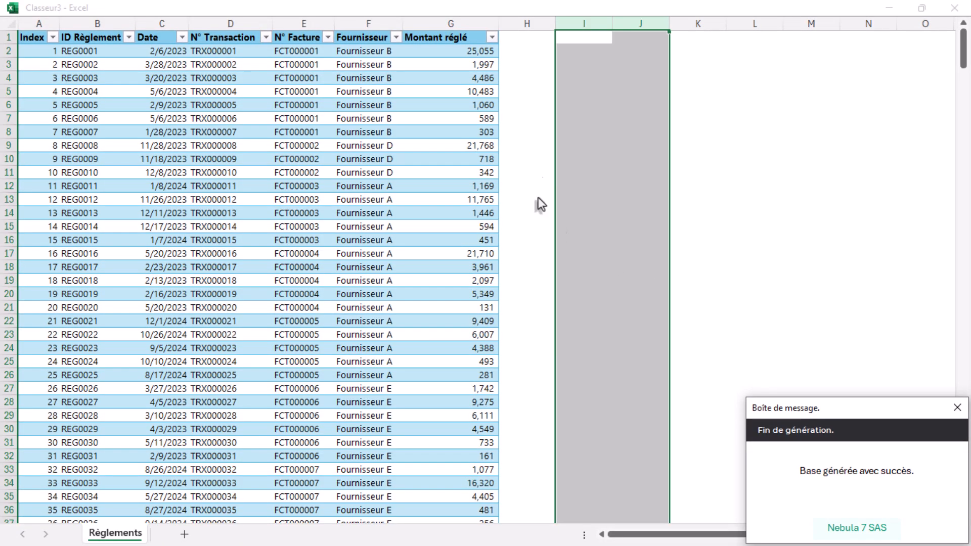
left_click(550, 153)
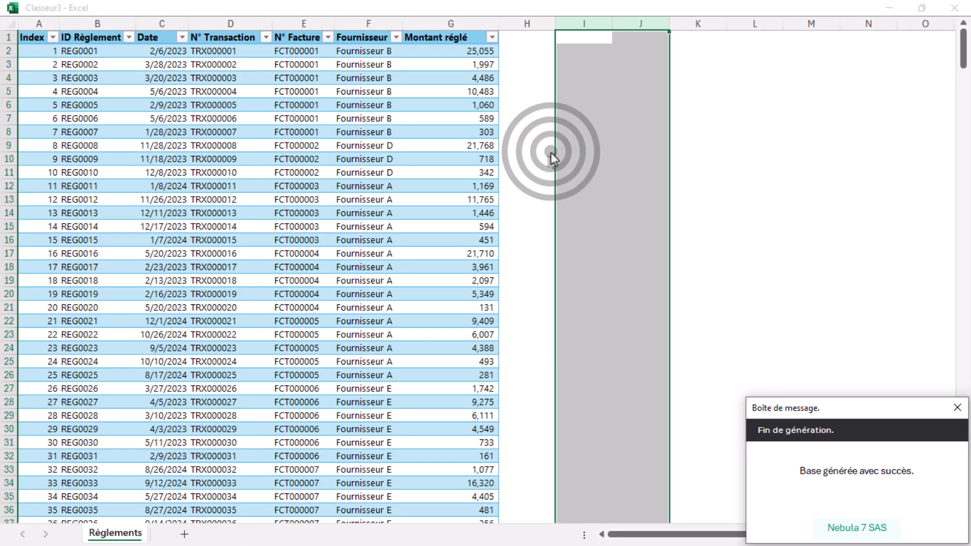
left_click(502, 189)
Step: Check the payment list on the generated Règlements sheet and close its workbook without saving
left_click(536, 128)
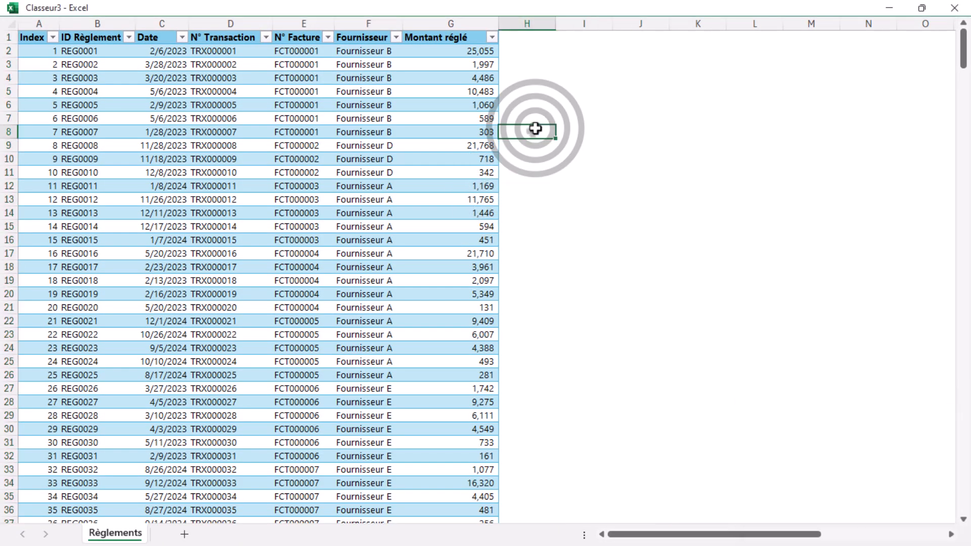
left_click(716, 89)
left_click(955, 8)
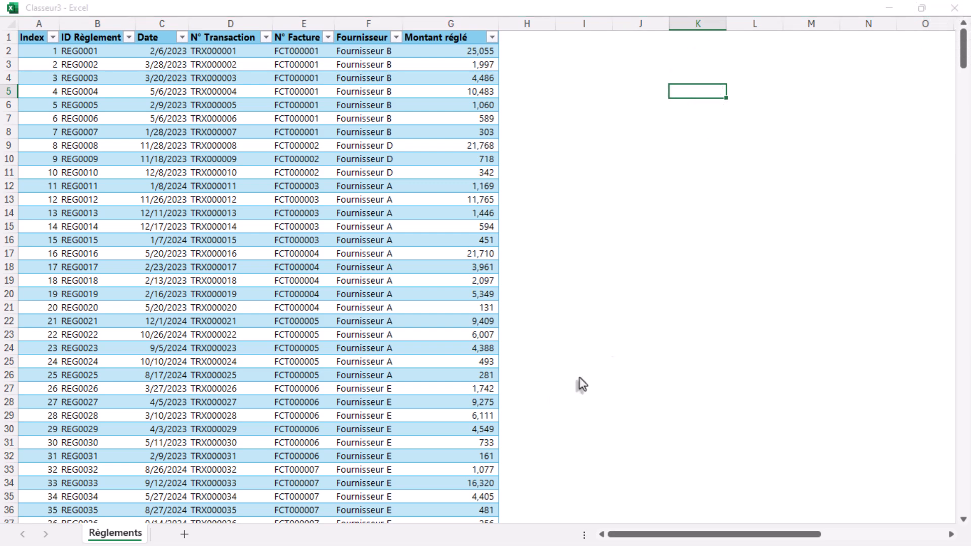
left_click(541, 478)
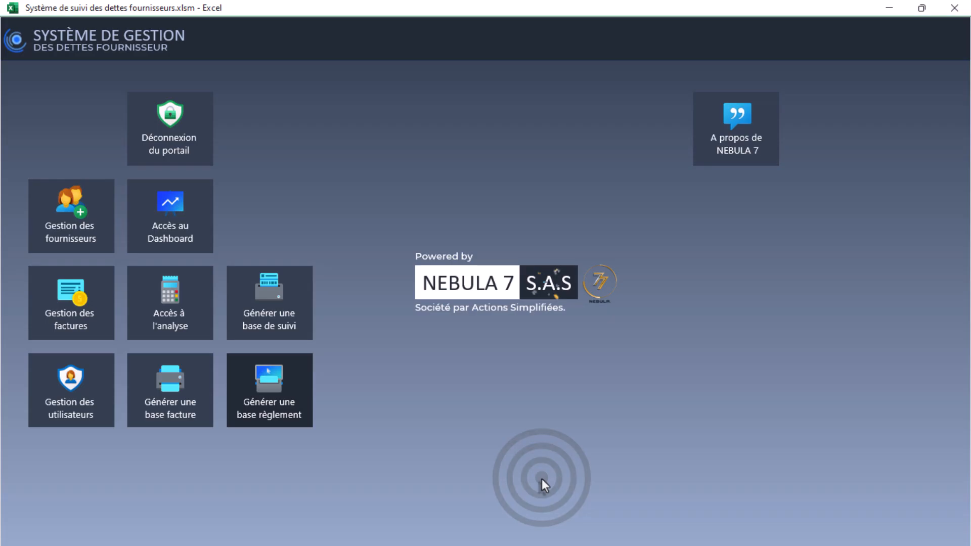
Step: Open user management and enter the new user's name fields, username, function RESPONSABLE DES COMMANDES and account password
left_click(71, 389)
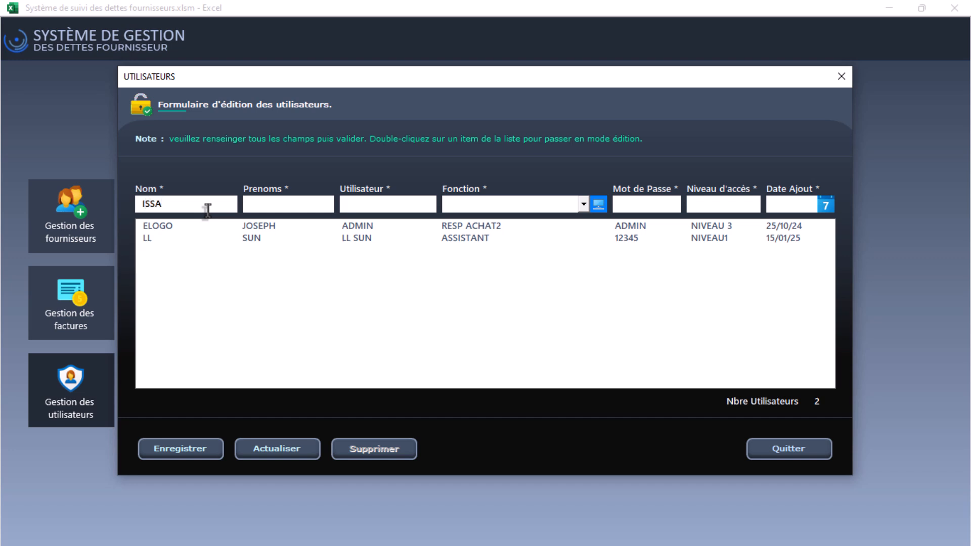
left_click(551, 270)
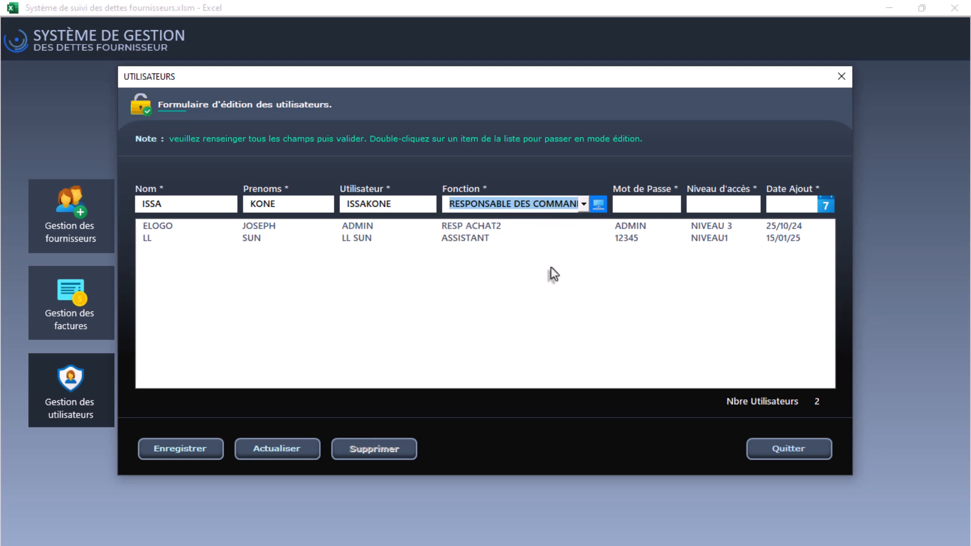
left_click(671, 204)
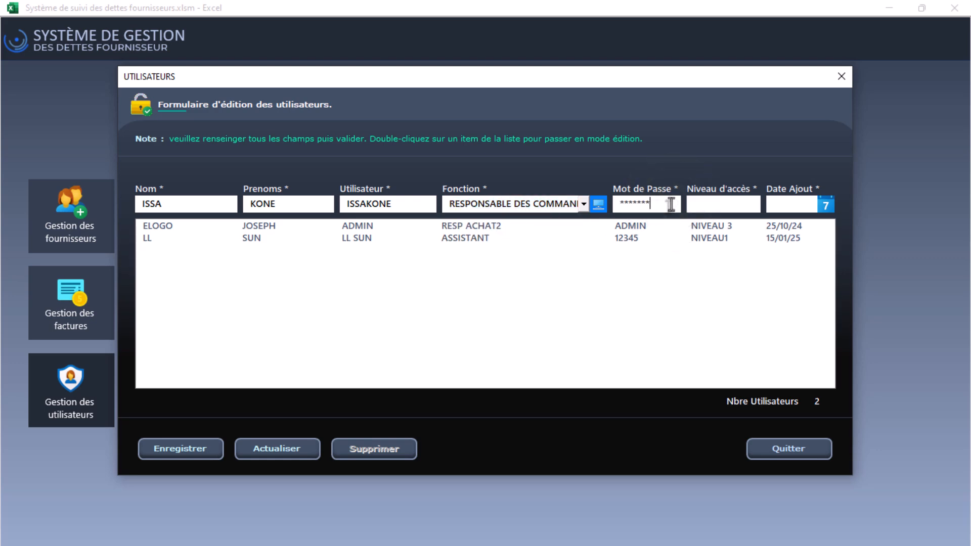
Step: Grant the new user the accesses Edition des fournisseurs, Règlements and Accès à l'analyse, and validate the selection
left_click(718, 203)
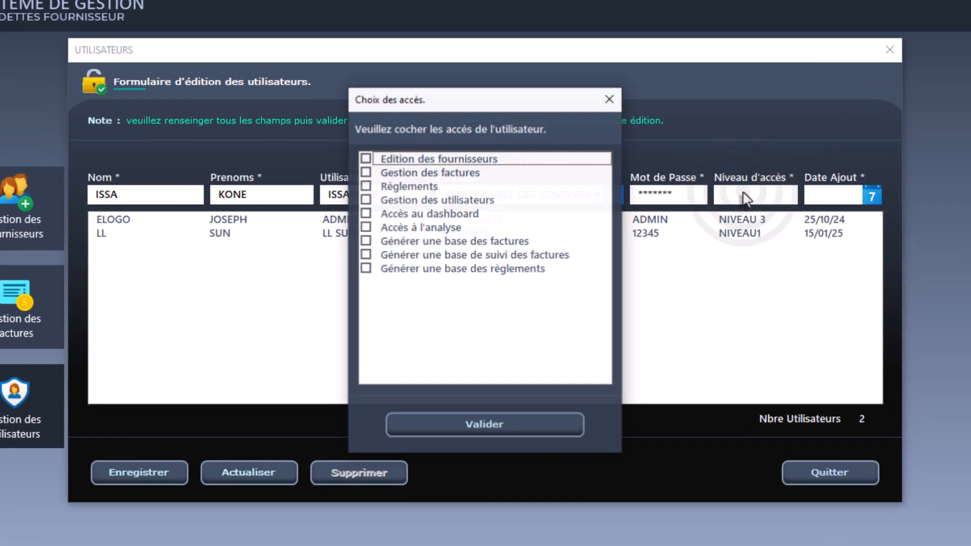
left_click(314, 110)
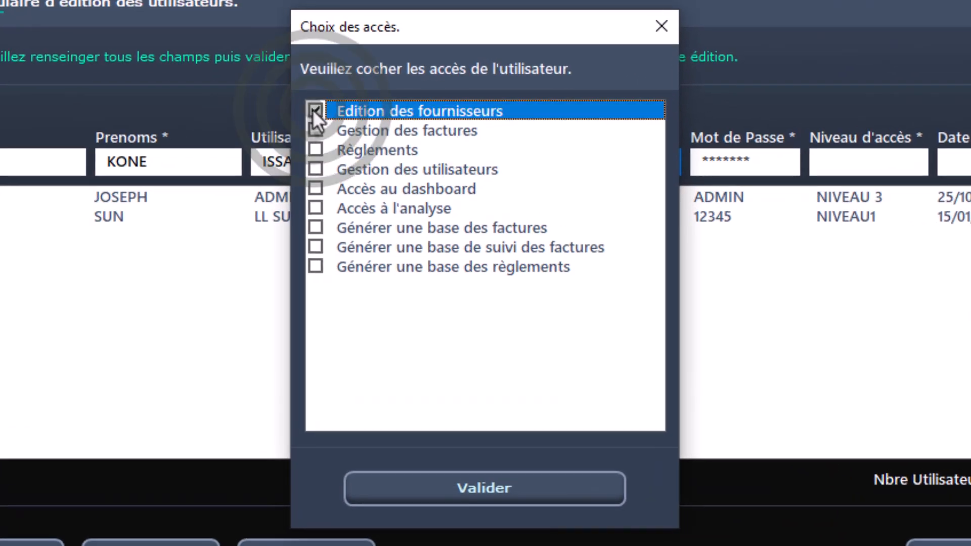
left_click(313, 150)
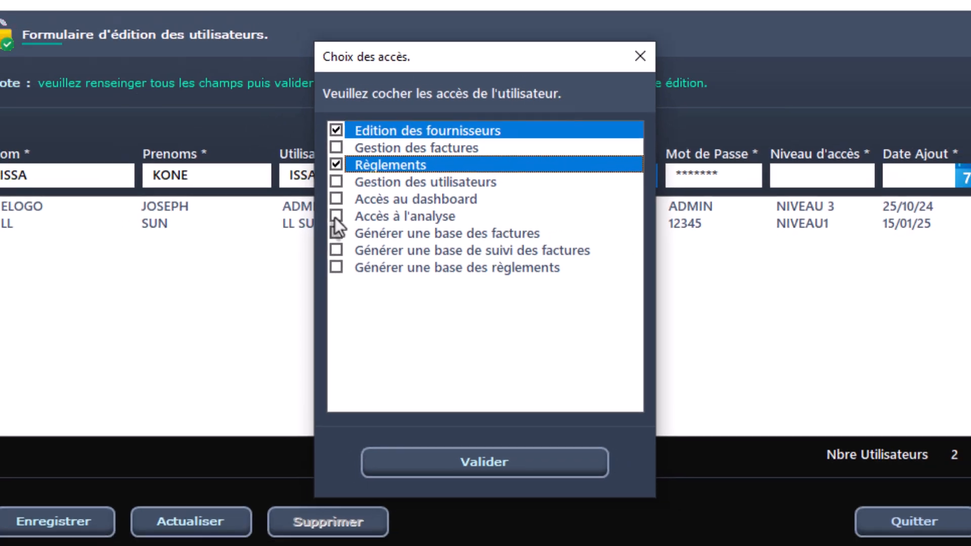
left_click(315, 208)
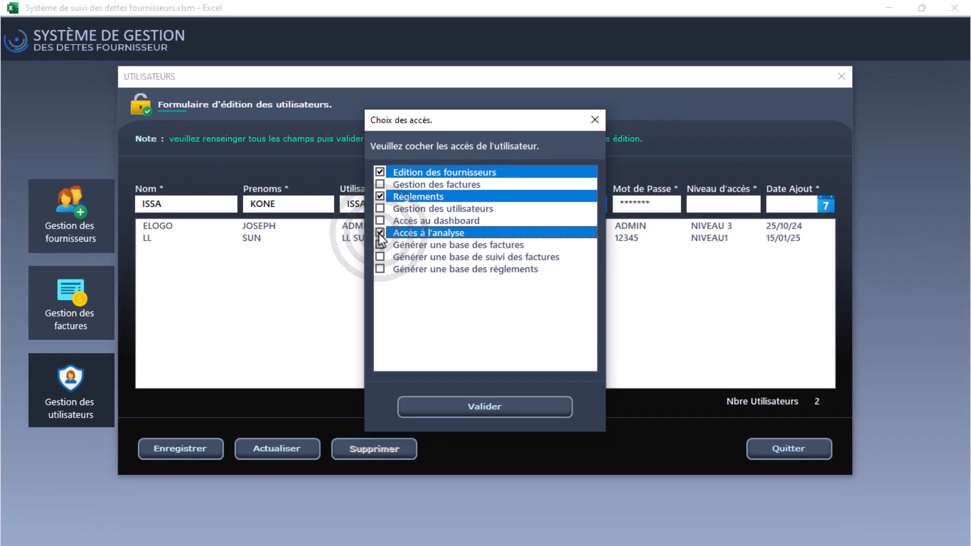
left_click(473, 405)
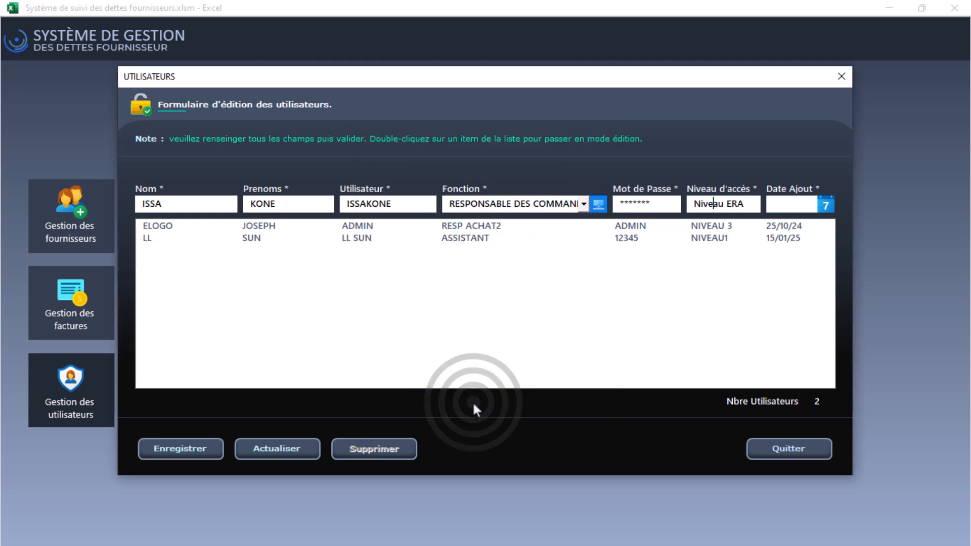
Step: Set the new user's date added to 2/12/2025, save the record and close the user form
left_click(824, 204)
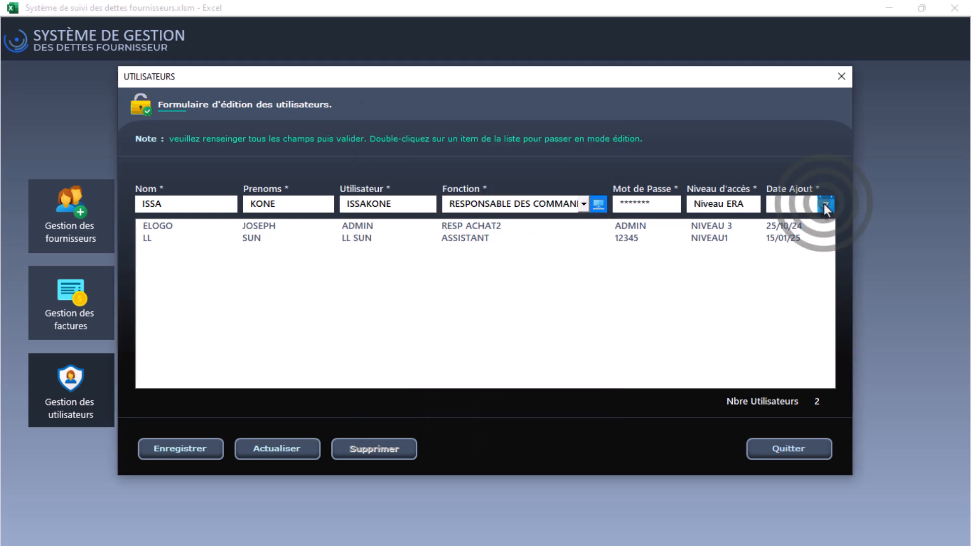
left_click(456, 306)
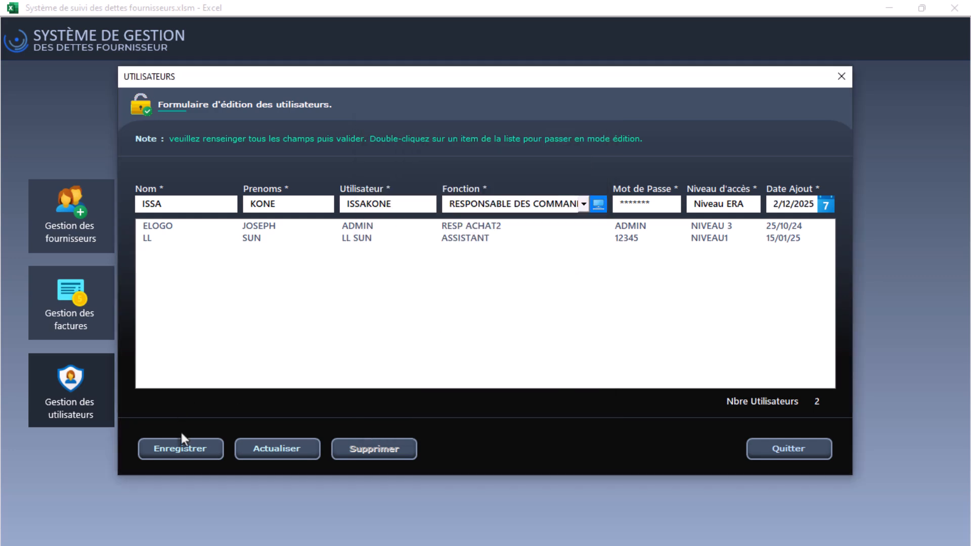
left_click(178, 448)
key("Return")
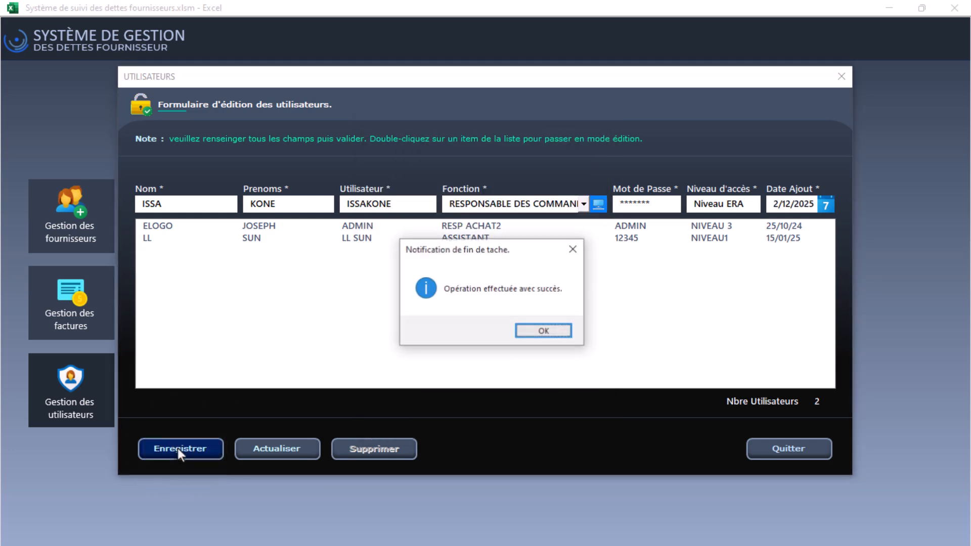
key("Return")
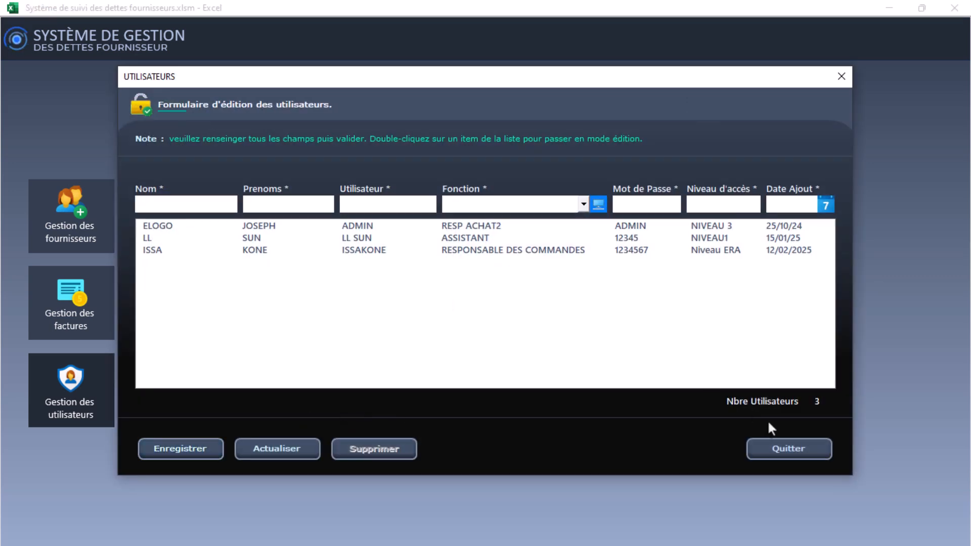
left_click(795, 450)
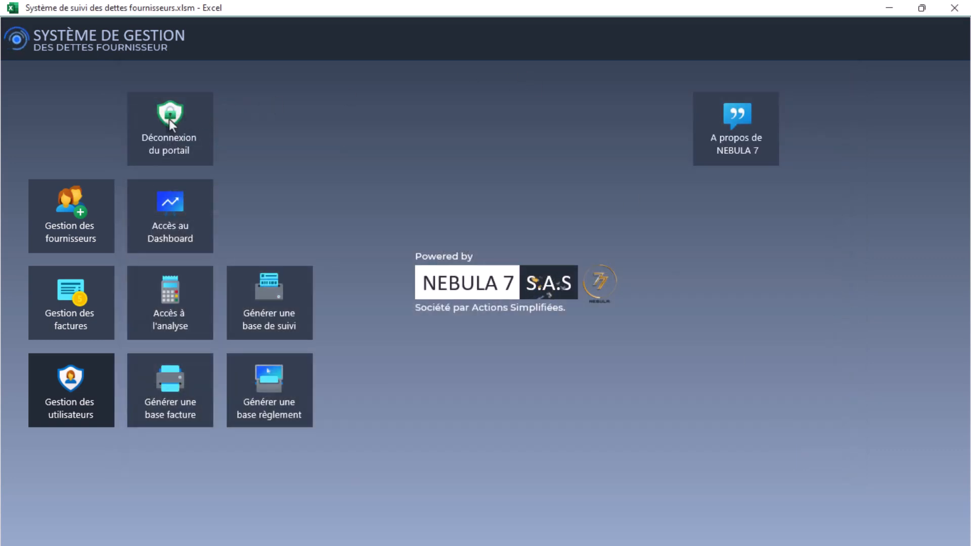
Step: Log out of the portal and log in with the newly created user account and its password
left_click(163, 130)
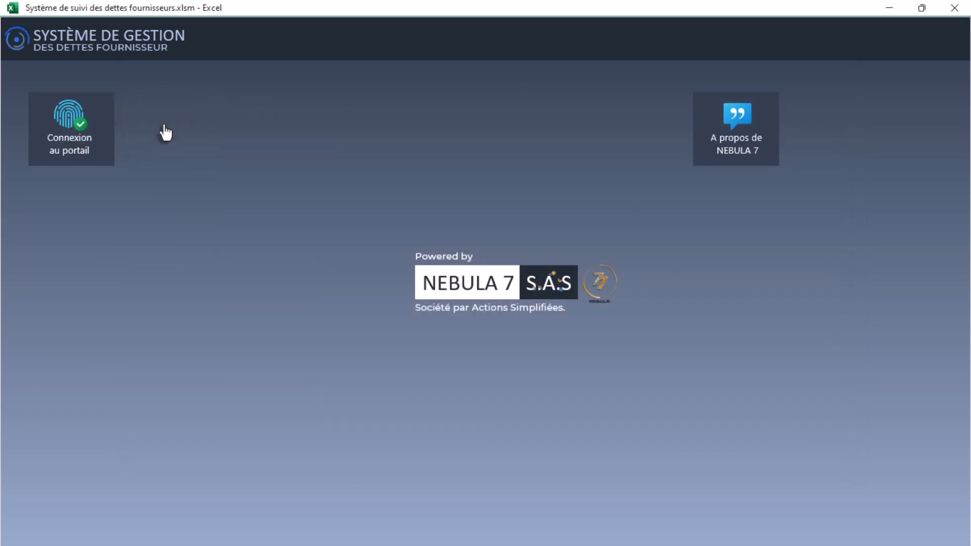
left_click(76, 131)
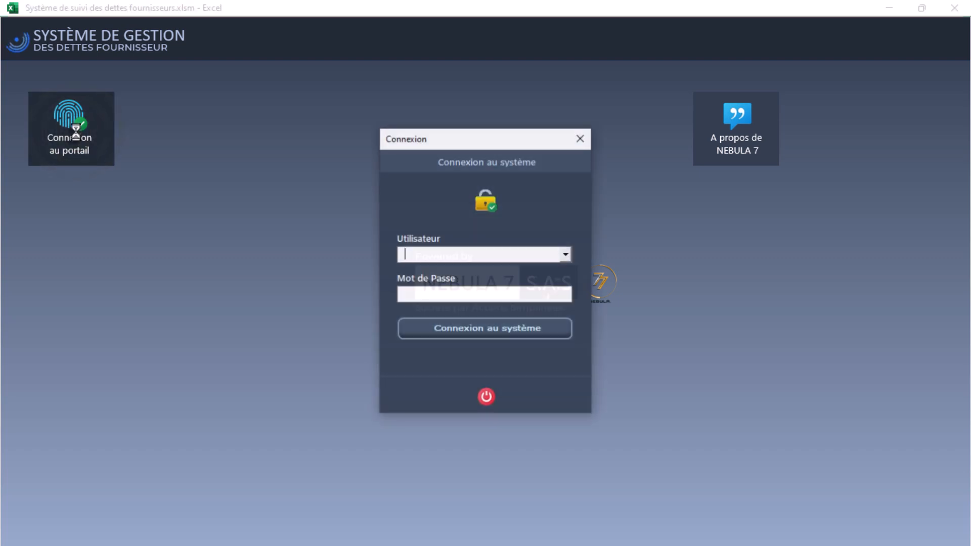
left_click(565, 255)
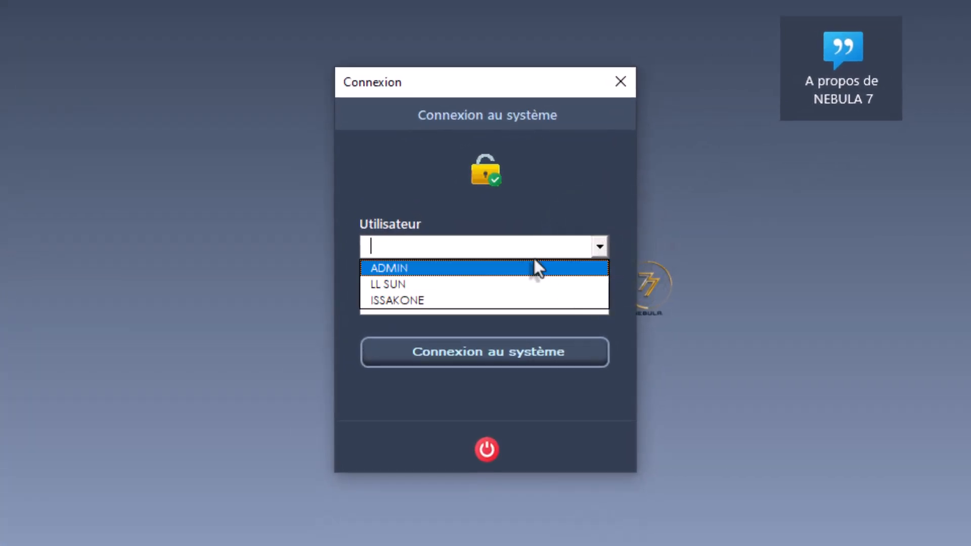
left_click(487, 300)
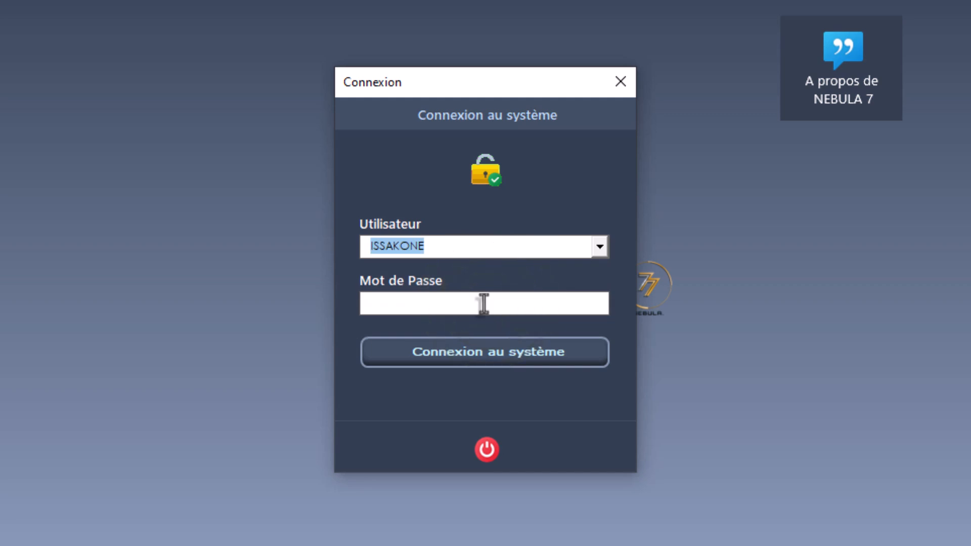
left_click(465, 305)
type("***")
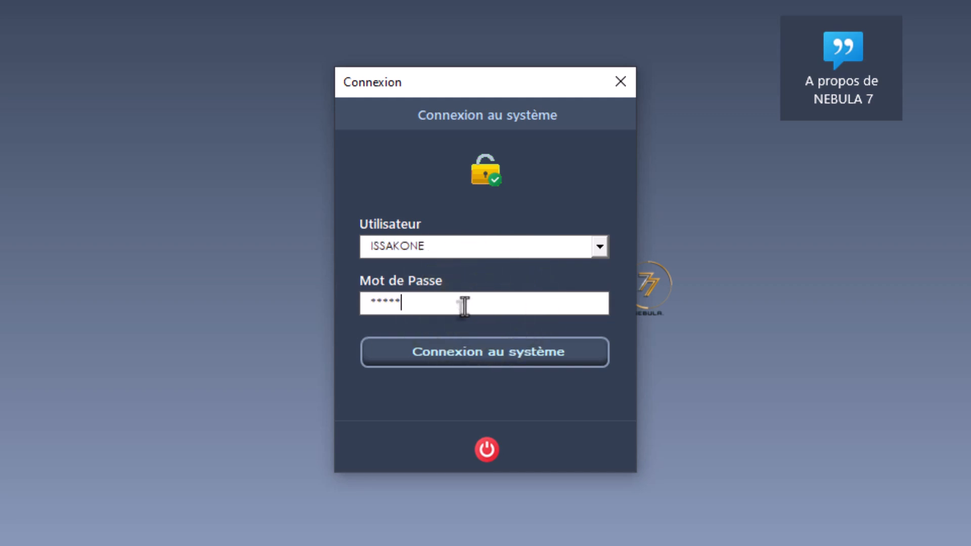
left_click(454, 351)
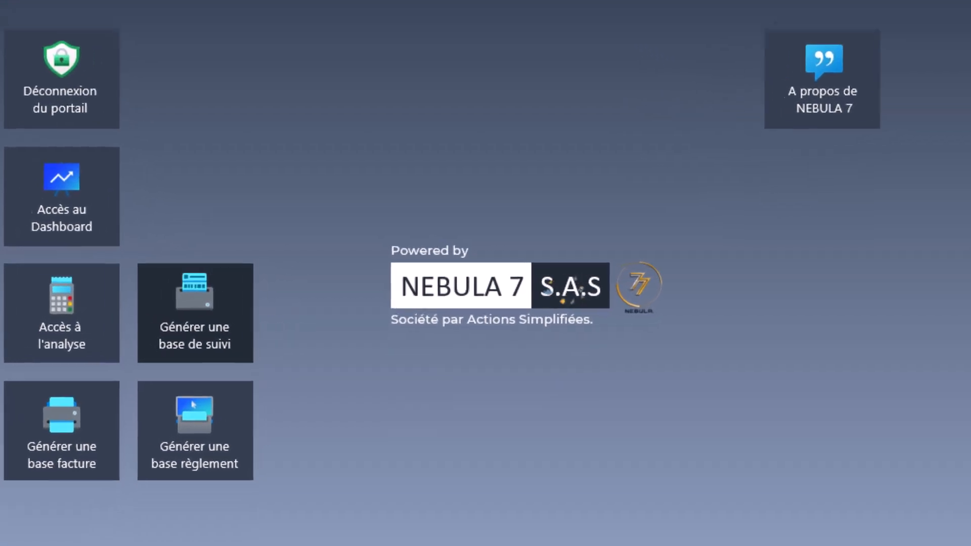
Step: Test the new user's access rights by trying to open the dashboard, supplier management and invoice management
left_click(28, 197)
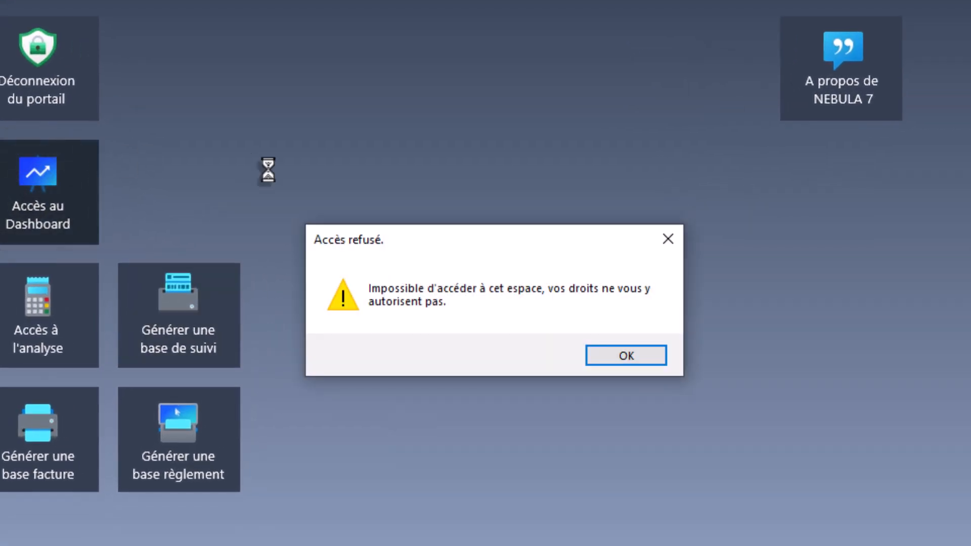
left_click(597, 352)
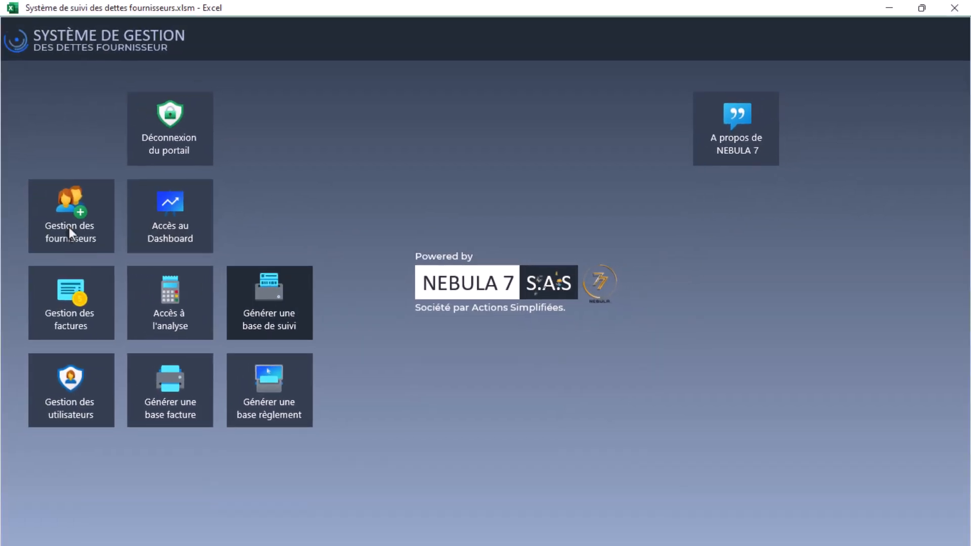
left_click(69, 227)
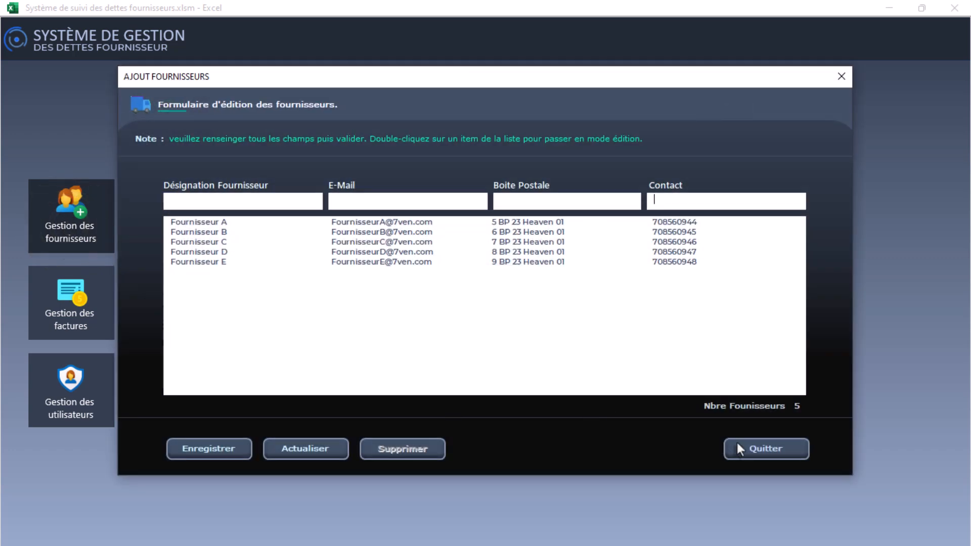
left_click(763, 448)
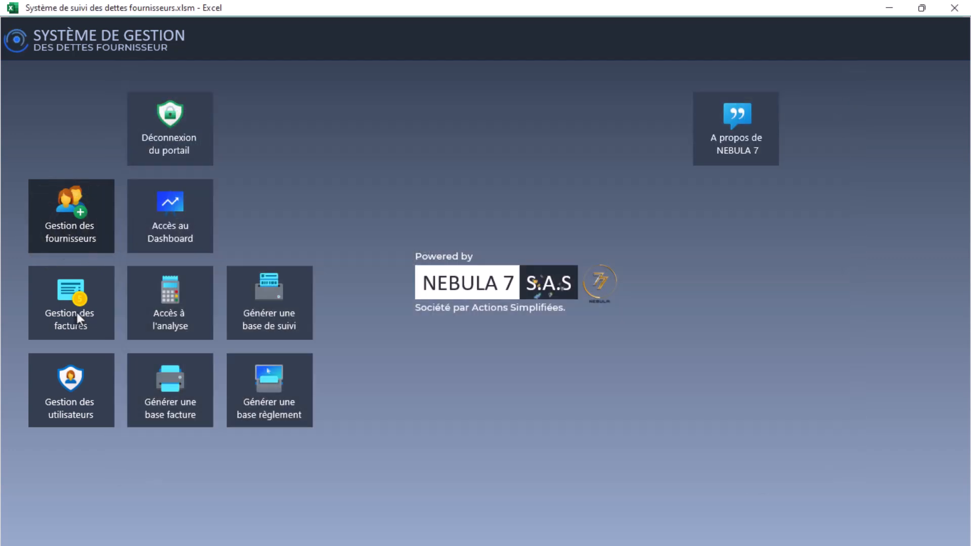
left_click(68, 313)
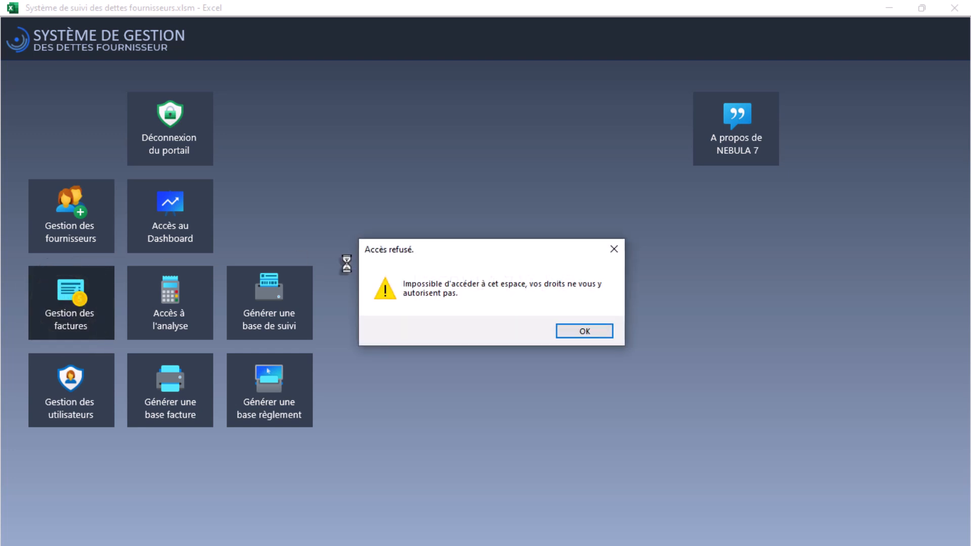
left_click(577, 331)
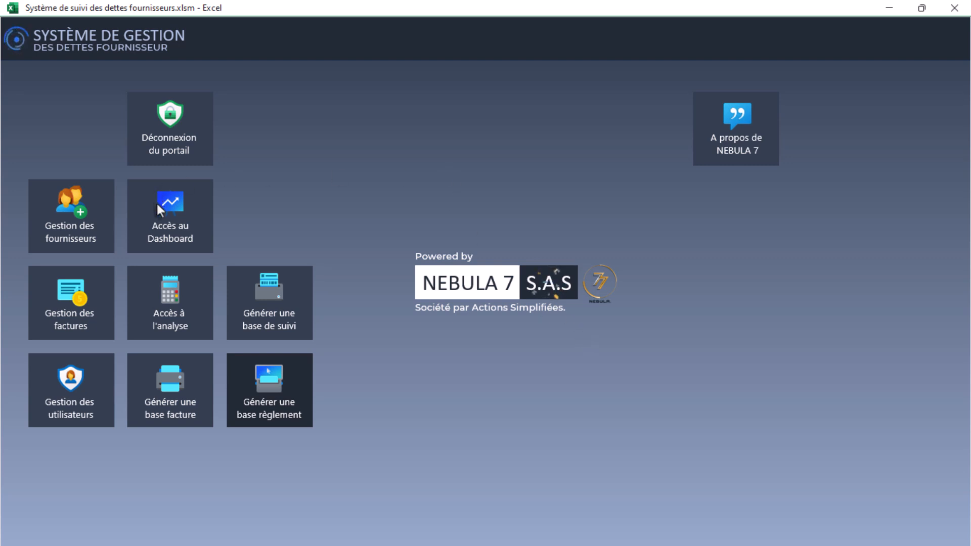
Step: Log out of the portal and log back in with the ADMIN account and its password
left_click(161, 140)
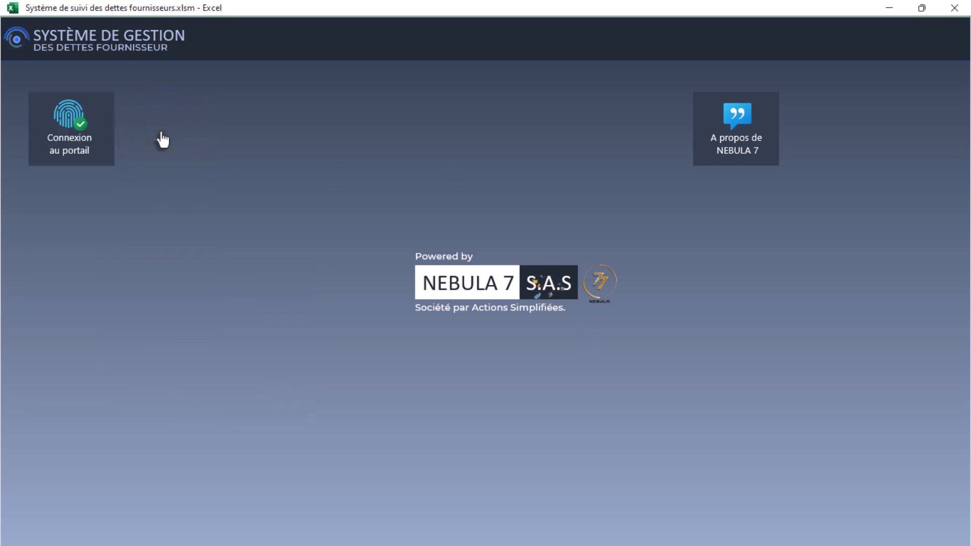
left_click(80, 126)
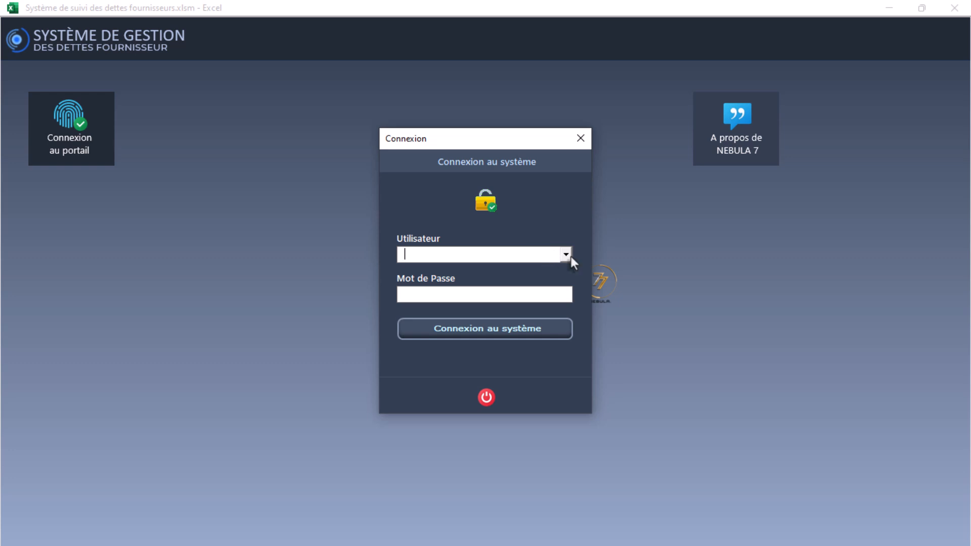
left_click(566, 255)
left_click(549, 268)
left_click(500, 332)
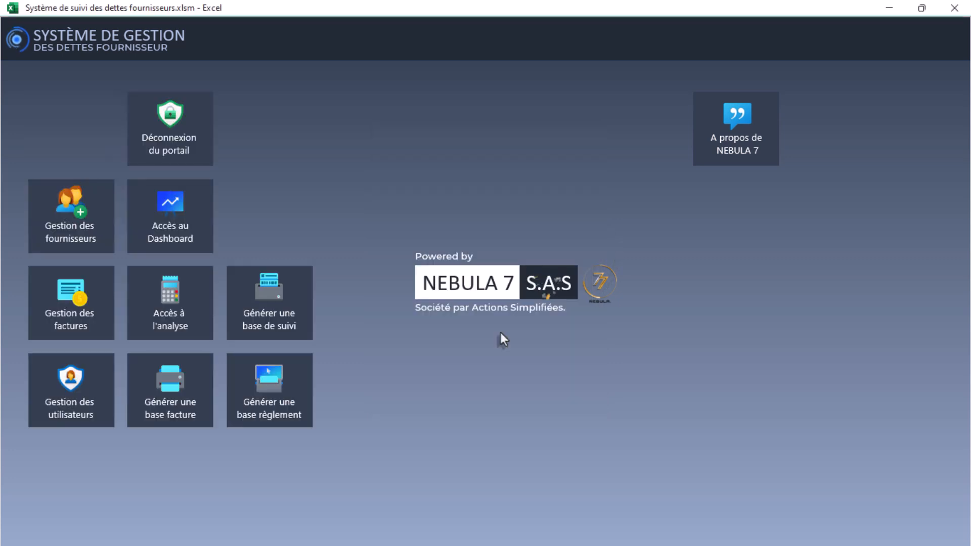
Step: Open the dashboard, toggle months 12 and 8 in the Mois filter, and clear that filter
left_click(193, 201)
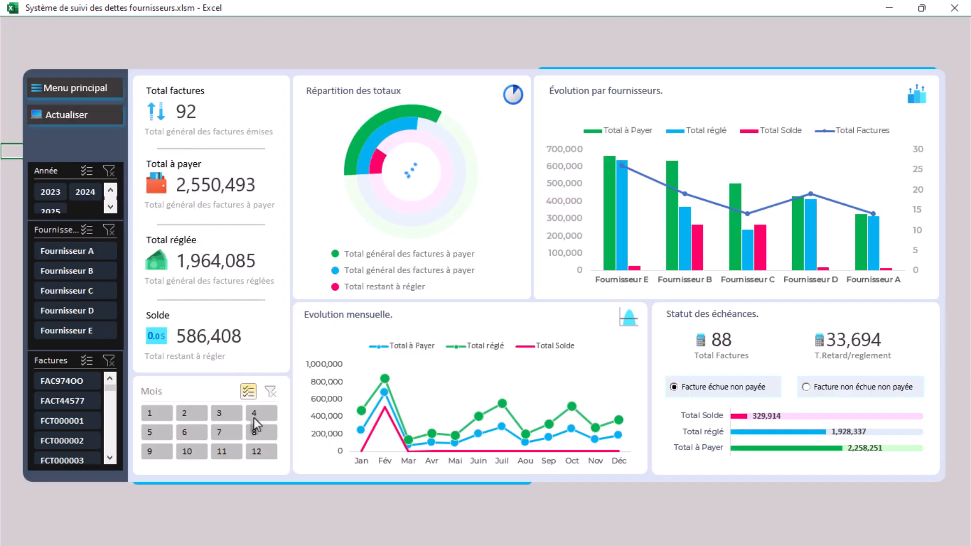
left_click(257, 450)
left_click(255, 431)
left_click(271, 392)
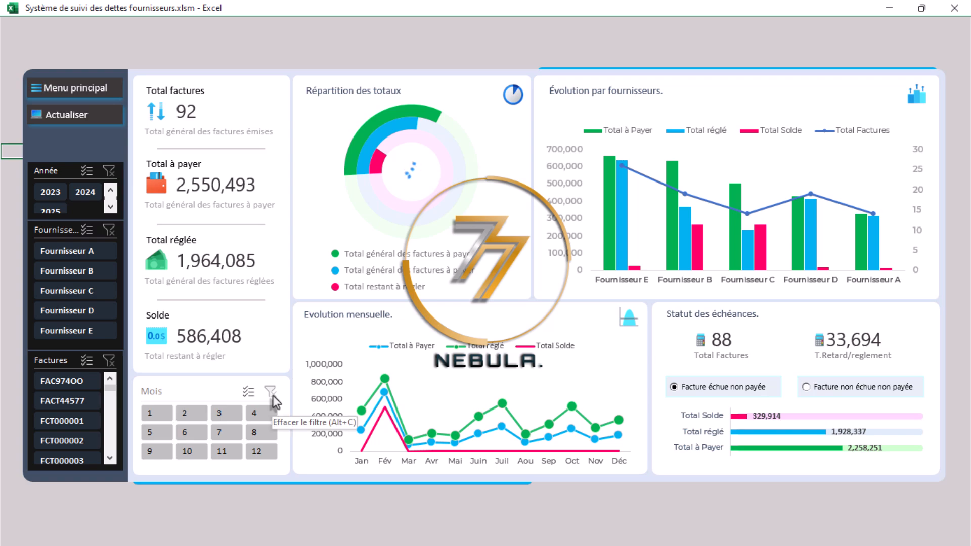